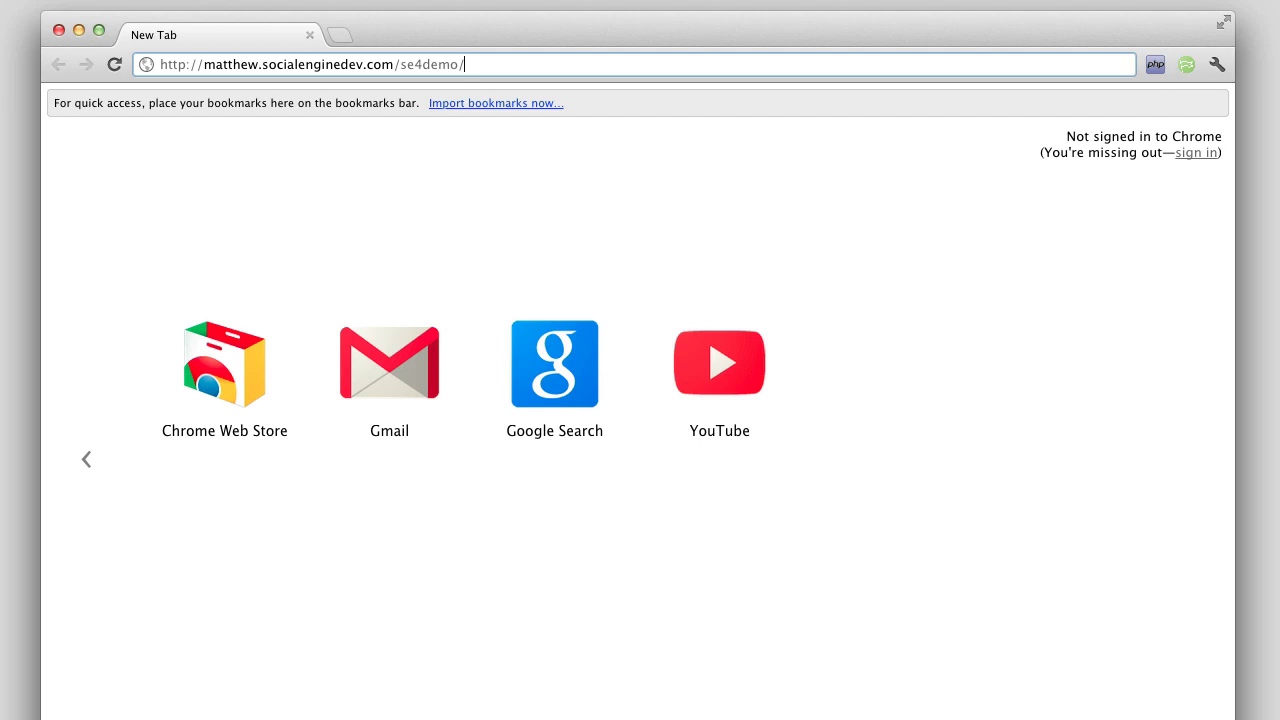
# - Load the se4demo subfolder installer address in Chrome
pyautogui.press('Return')
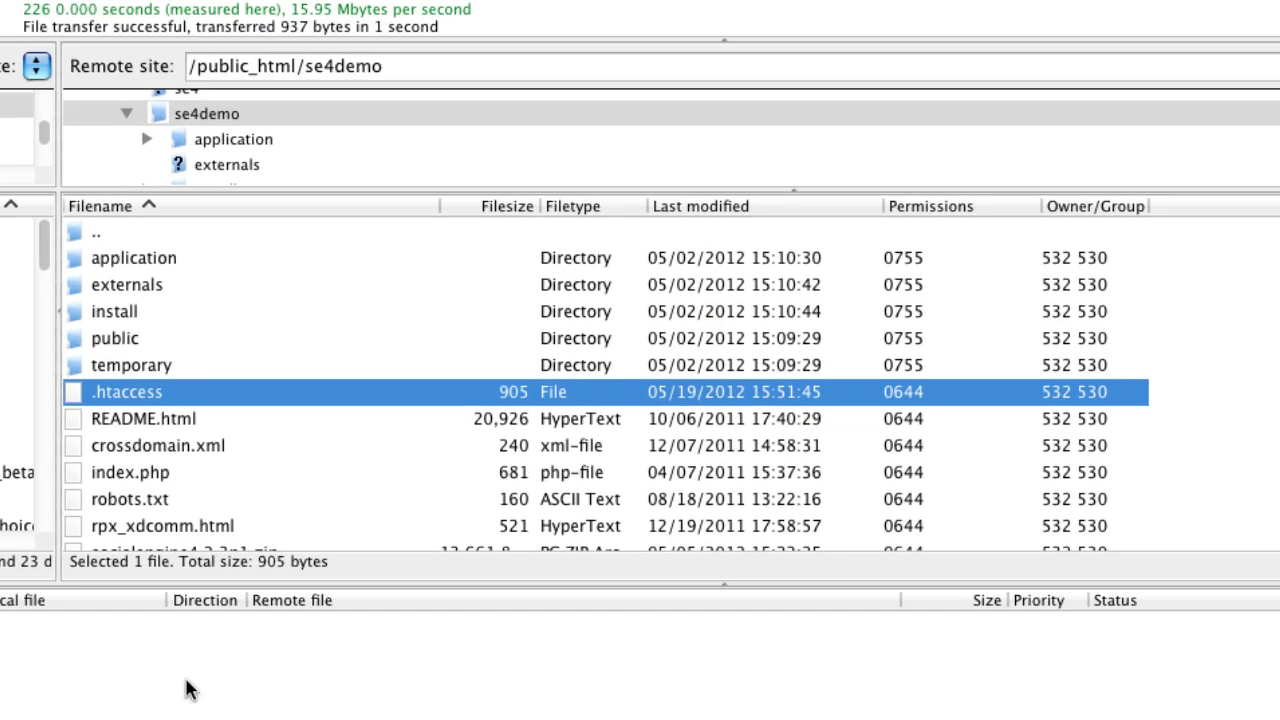
# - Open the server's se4demo .htaccess in a text editor, discarding the old local copy
pyautogui.rightClick(184, 398)
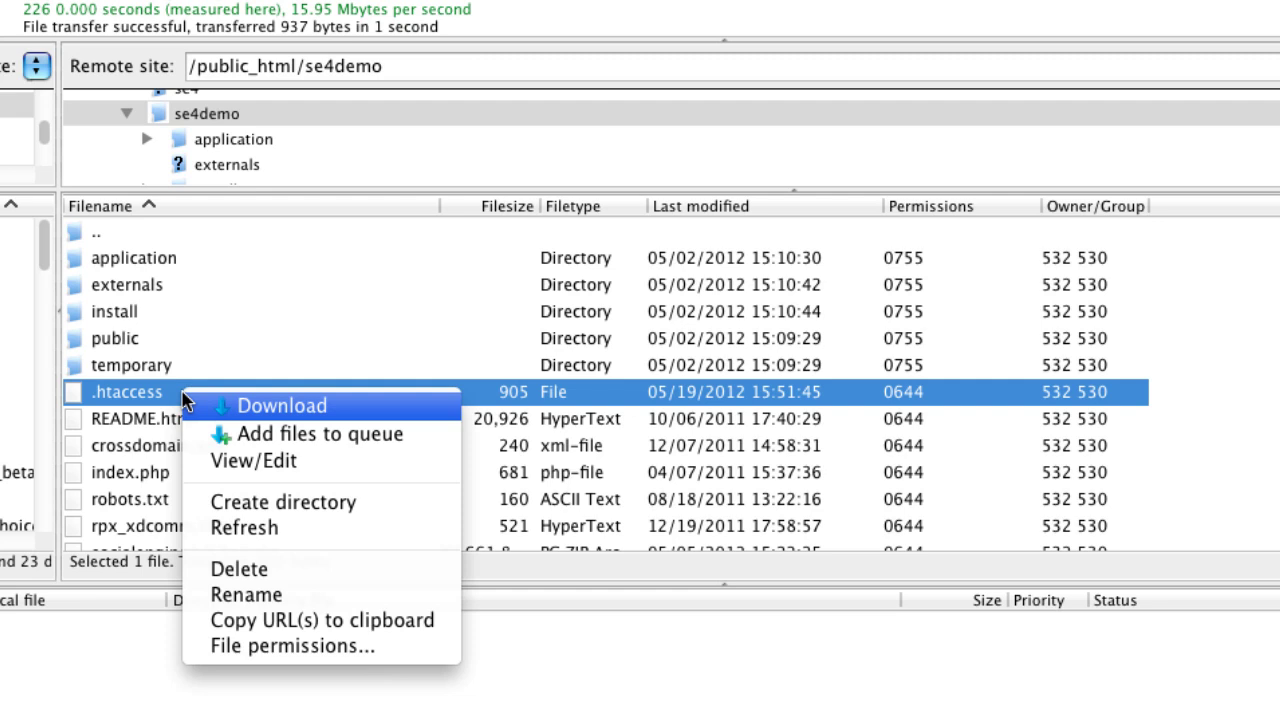
pyautogui.click(254, 461)
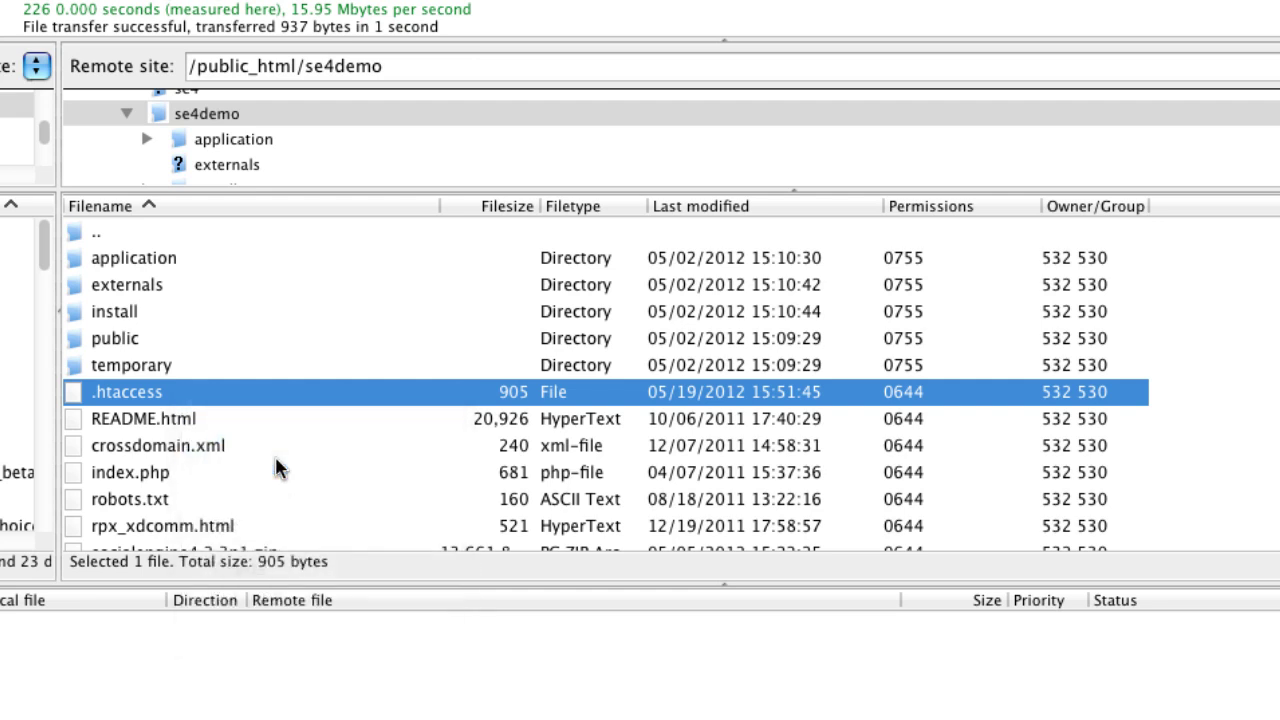
pyautogui.press('Down')
pyautogui.click(728, 478)
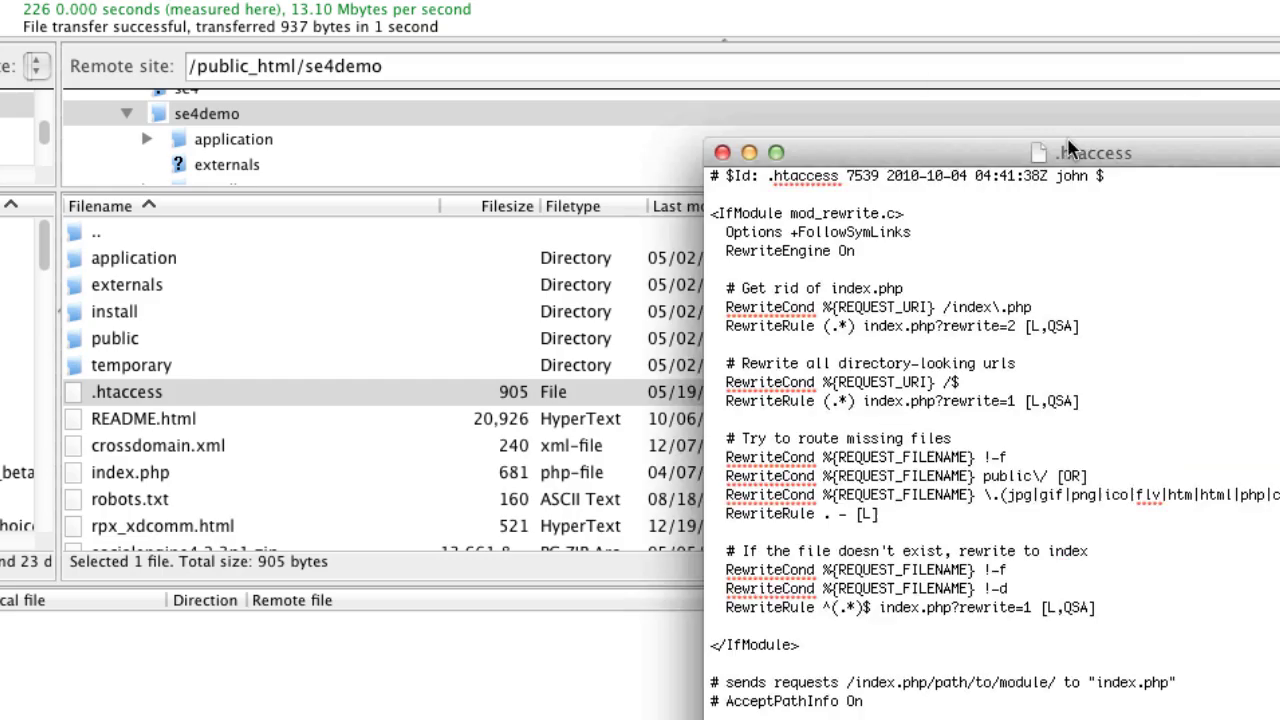
# - Add 'RewriteBase /se4demo/' below RewriteEngine On in .htaccess and save the file
pyautogui.moveTo(975, 143); pyautogui.dragTo(225, 32)
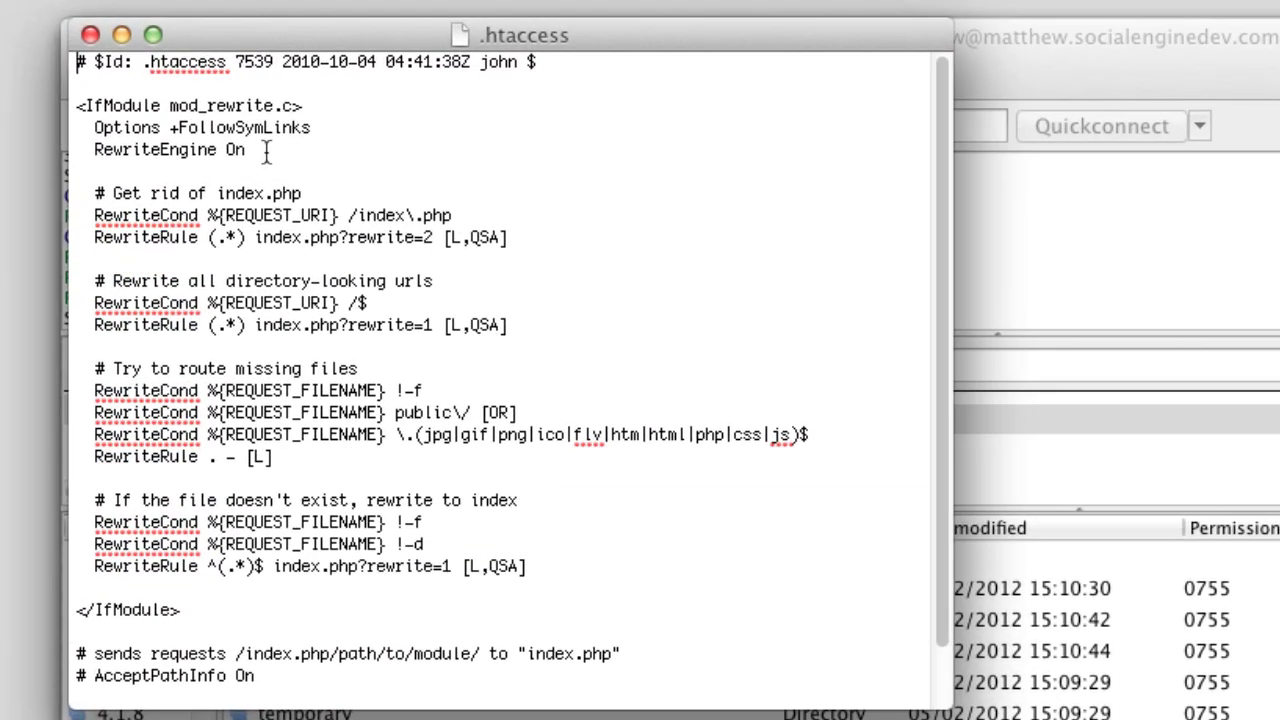
pyautogui.click(260, 150)
pyautogui.press('Return')
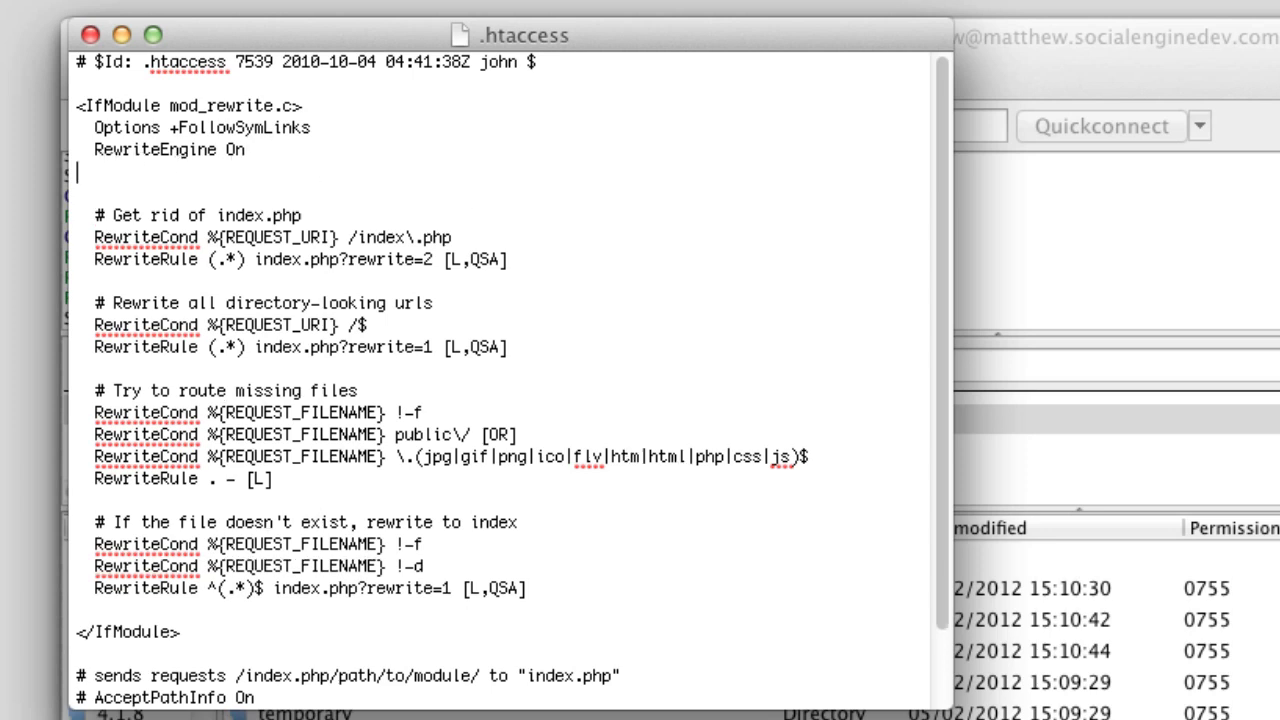
pyautogui.write('Rewr')
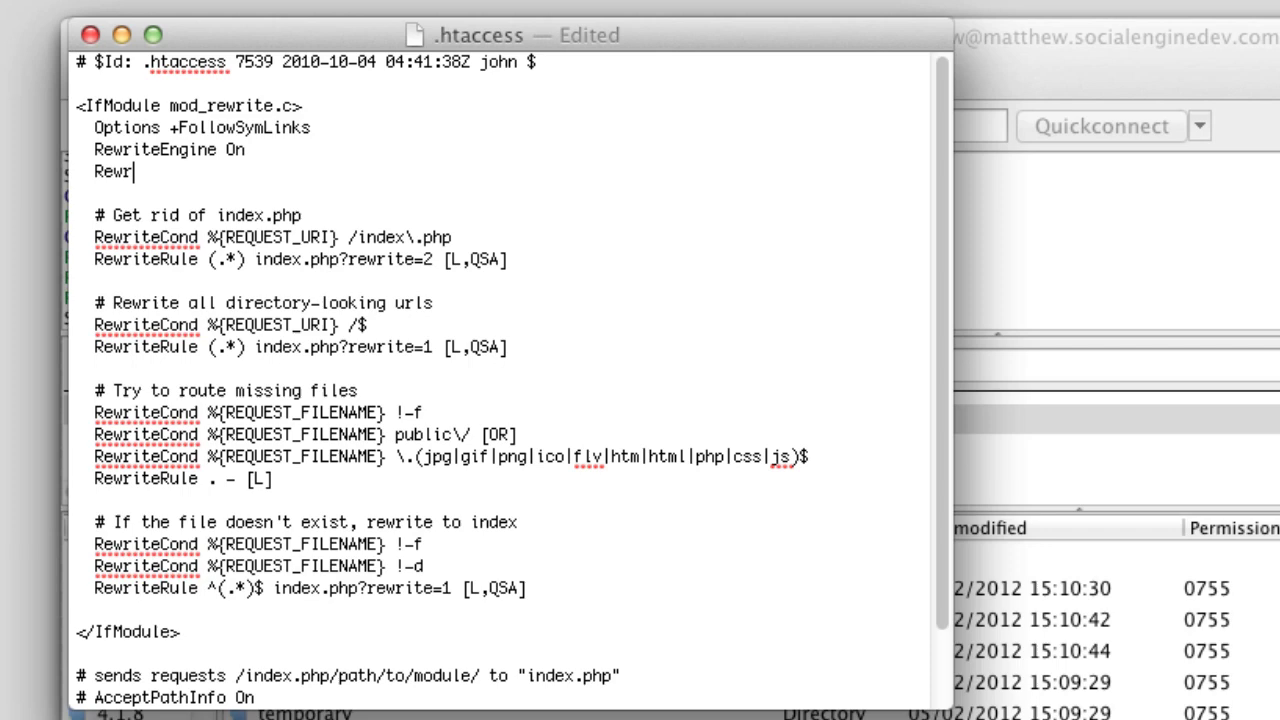
pyautogui.write('t')
pyautogui.press('BackSpace')
pyautogui.write('i')
pyautogui.write('teBase ')
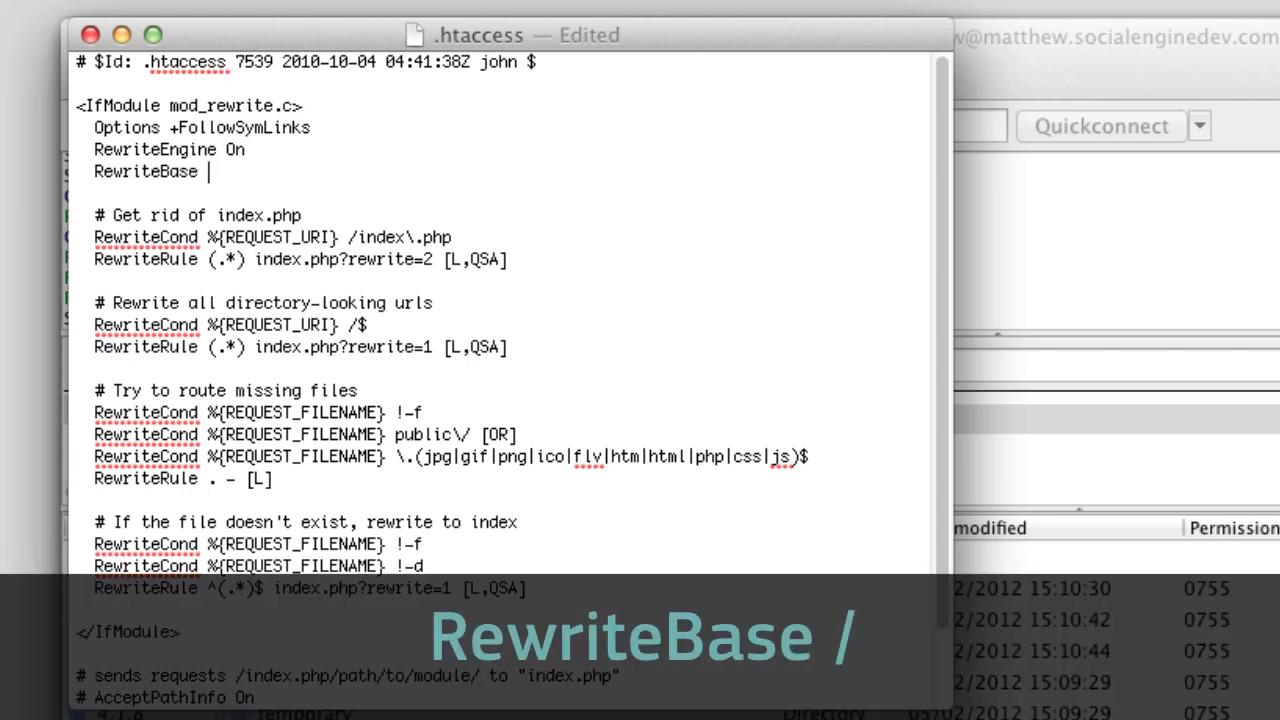
pyautogui.write('/')
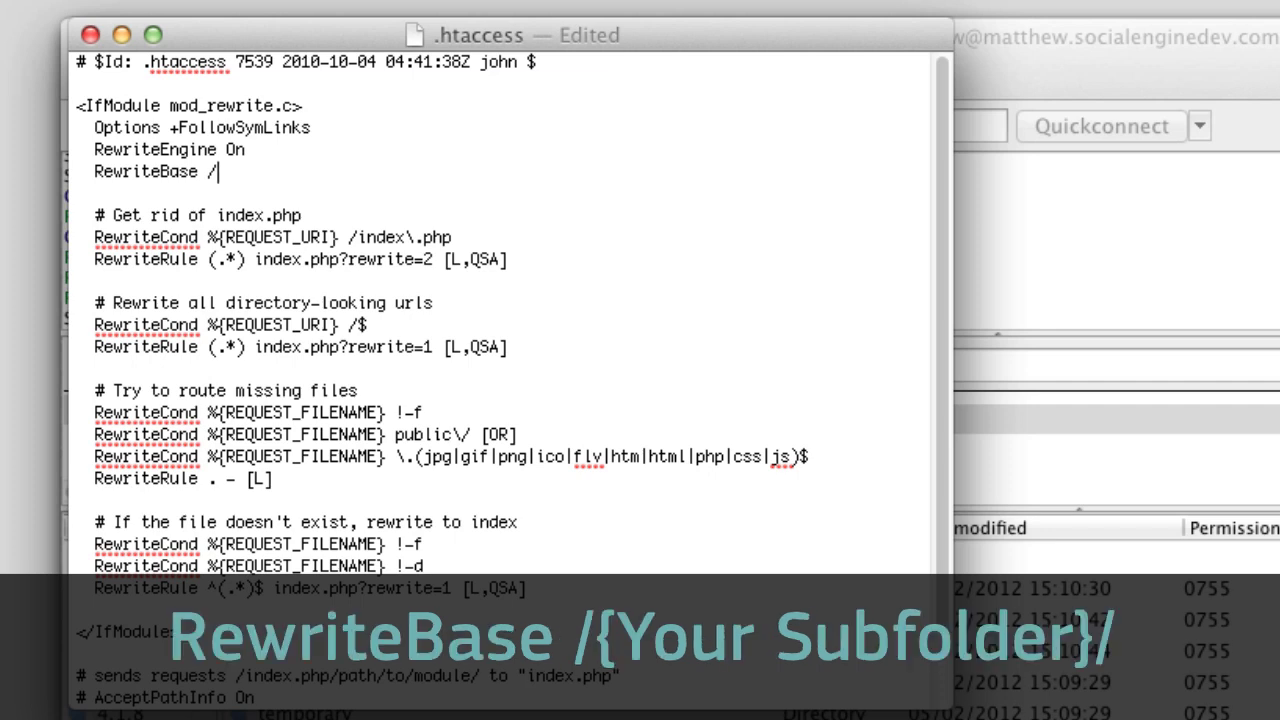
pyautogui.write('s')
pyautogui.write('e4')
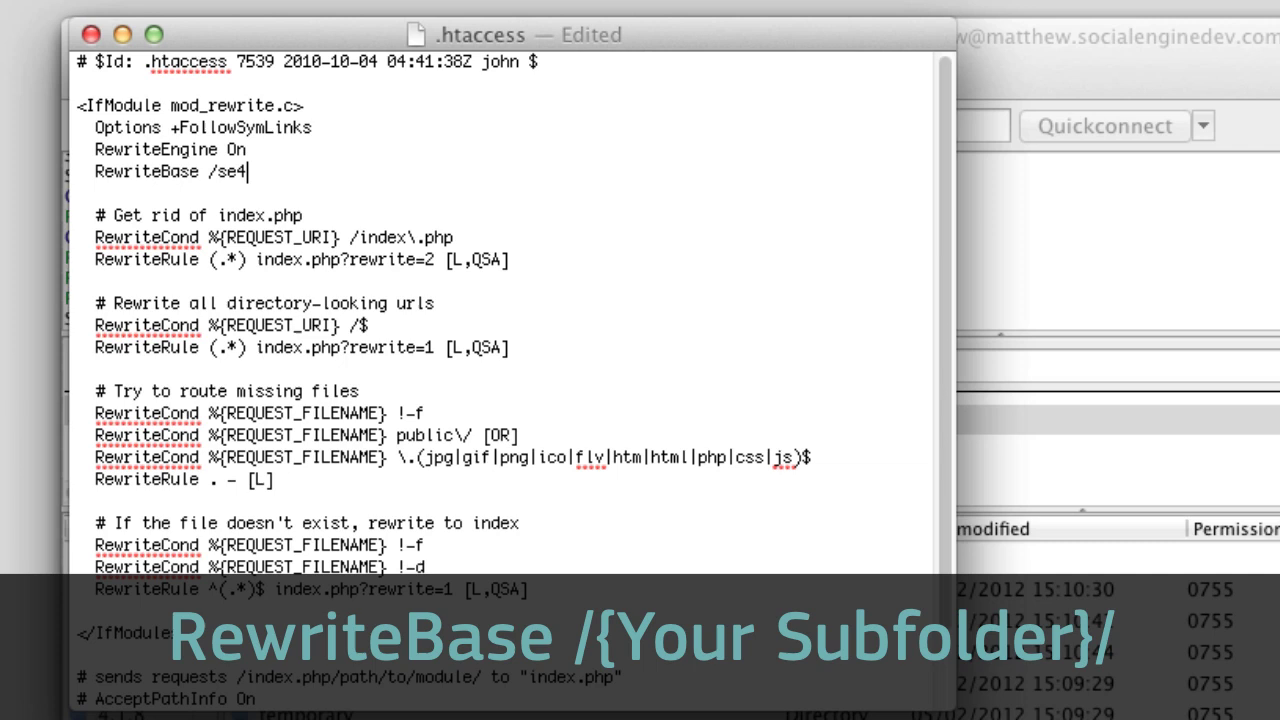
pyautogui.write('demo/')
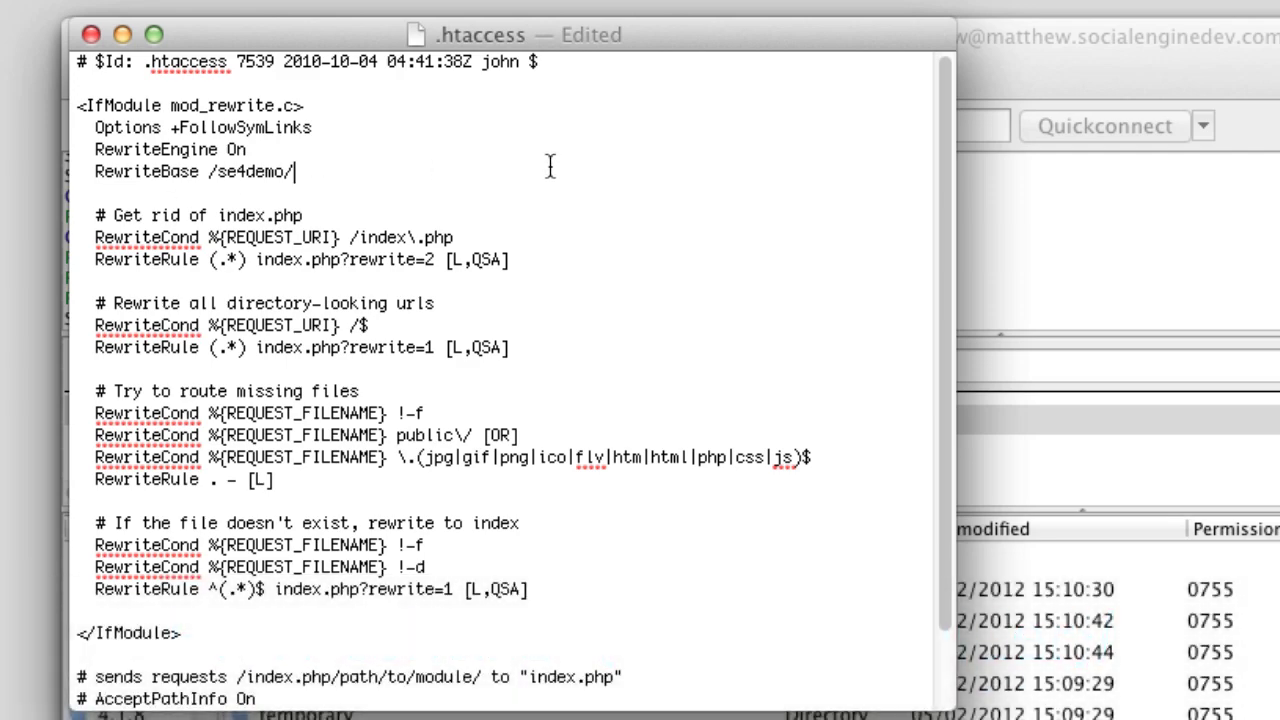
pyautogui.press('super+s')
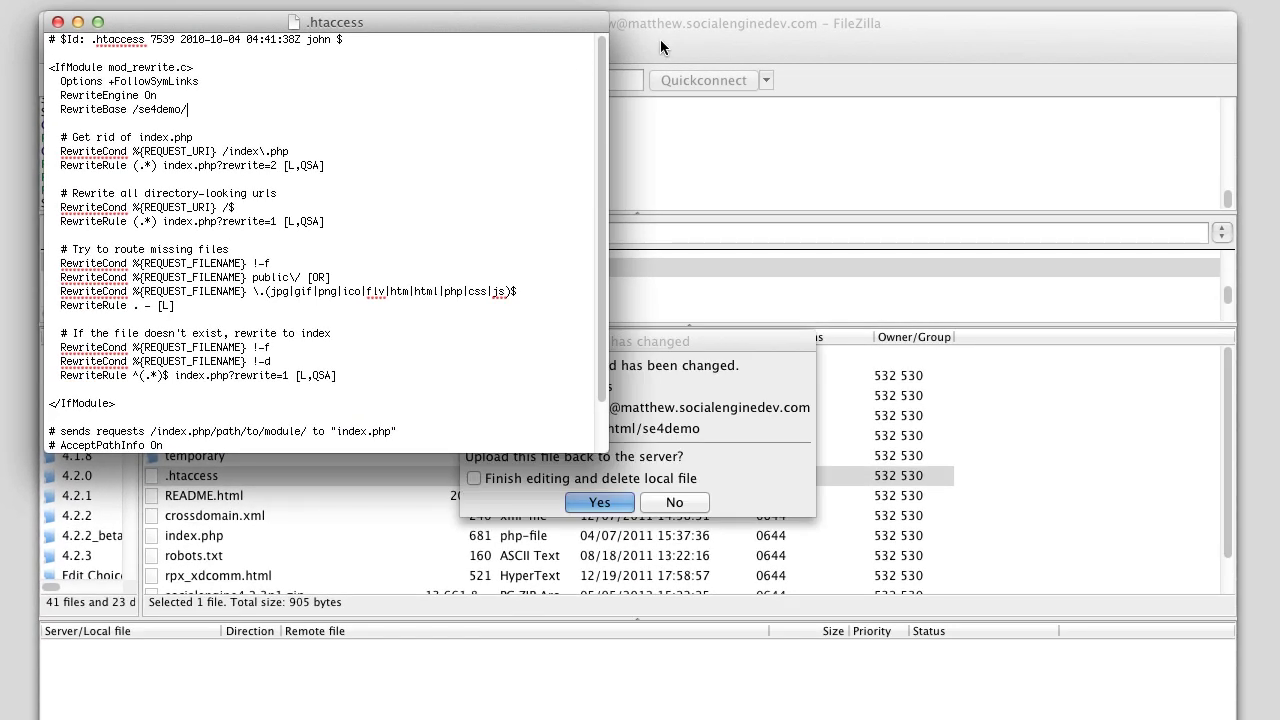
# - Upload the edited .htaccess back to se4demo and go into the install folder
pyautogui.click(599, 502)
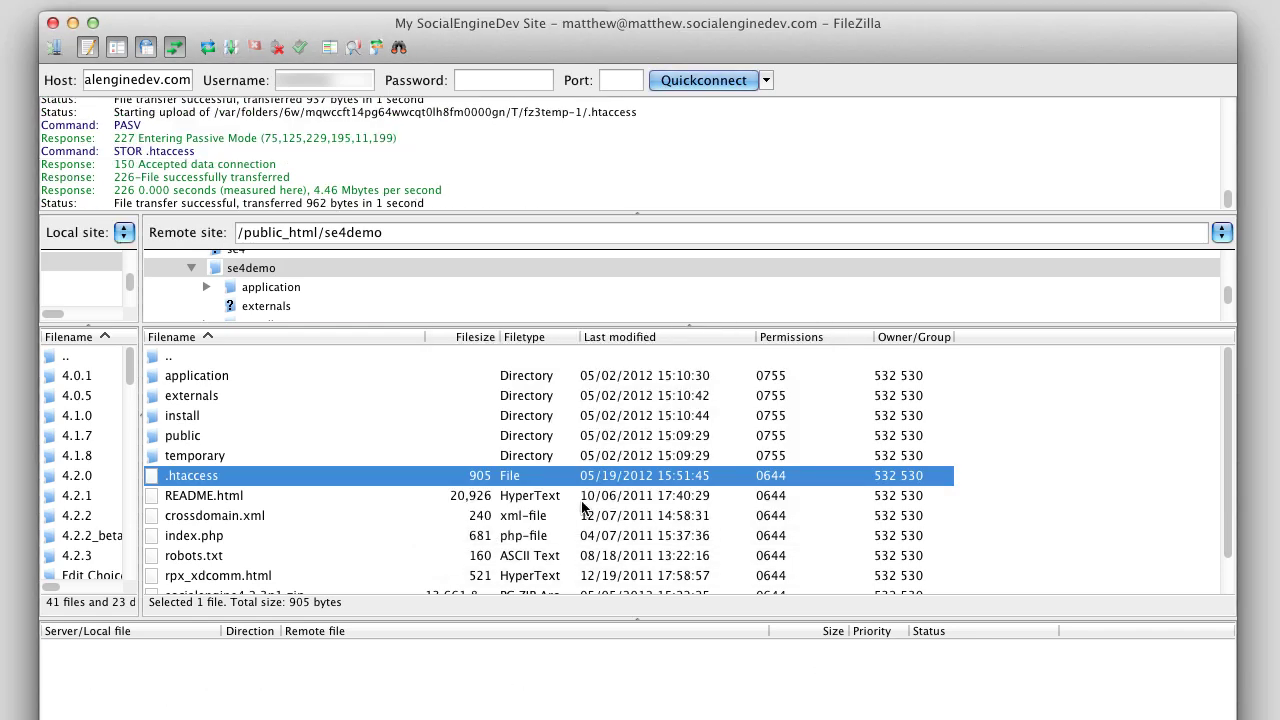
pyautogui.doubleClick(178, 416)
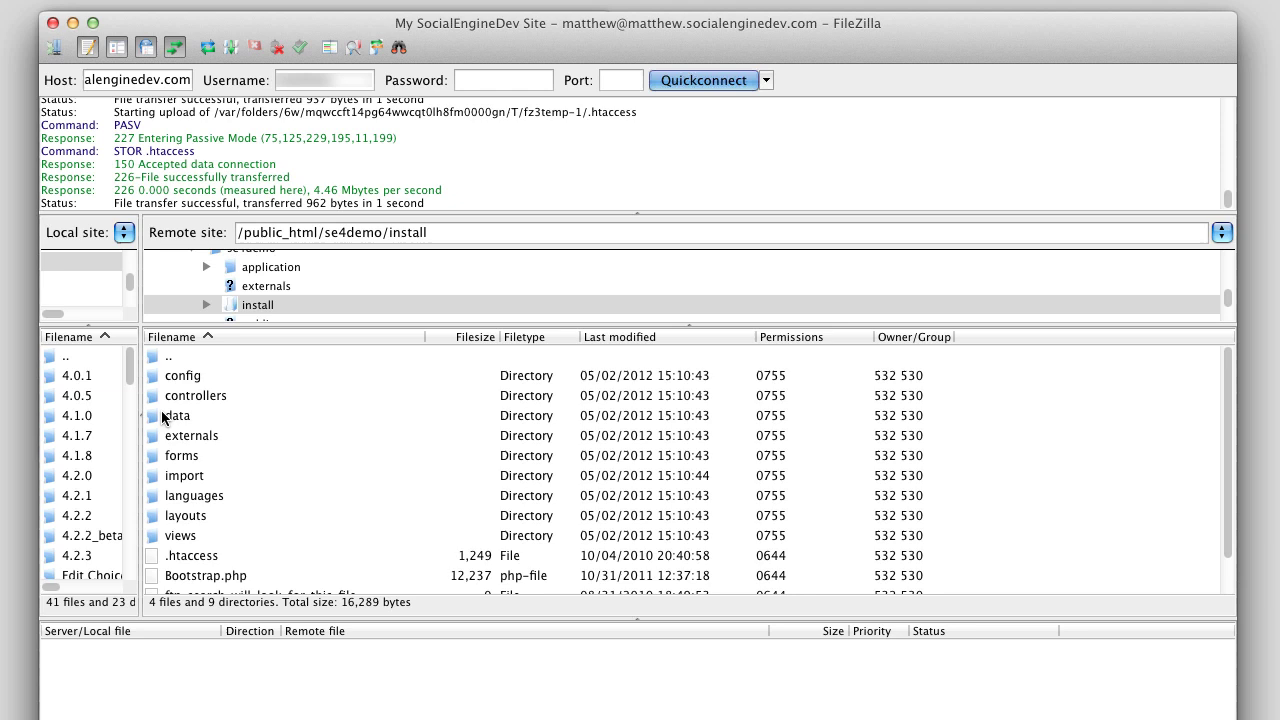
pyautogui.scroll(-1, 232, 500)
pyautogui.scroll(-1, 232, 500)
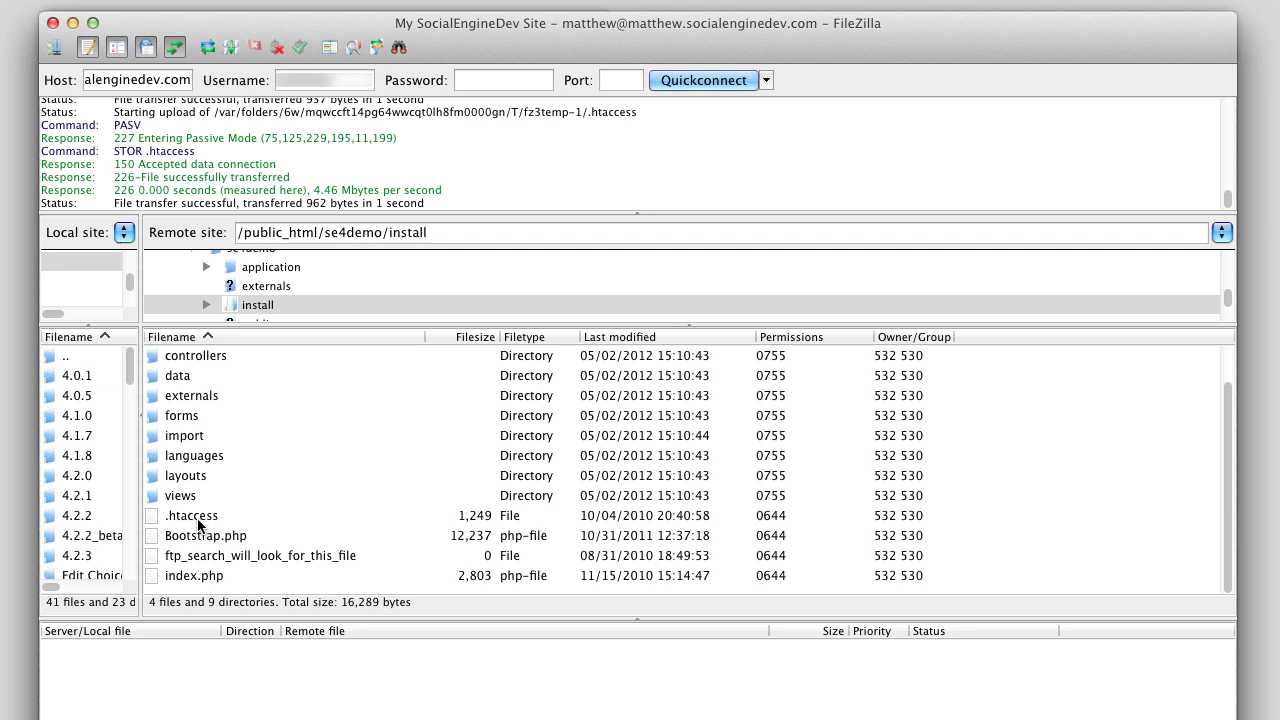
# - Open the install folder's .htaccess in the editor, discarding the stale local copy
pyautogui.click(198, 522)
pyautogui.rightClick(198, 522)
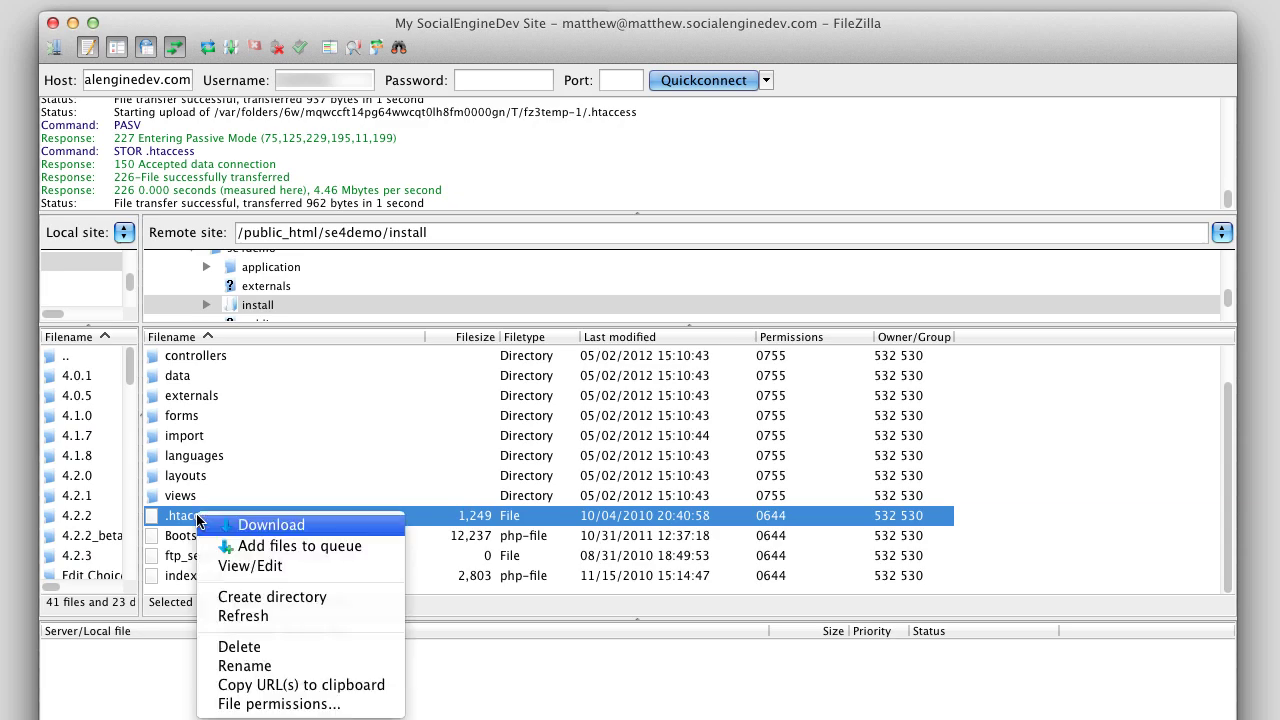
pyautogui.click(252, 566)
pyautogui.click(529, 508)
pyautogui.click(651, 533)
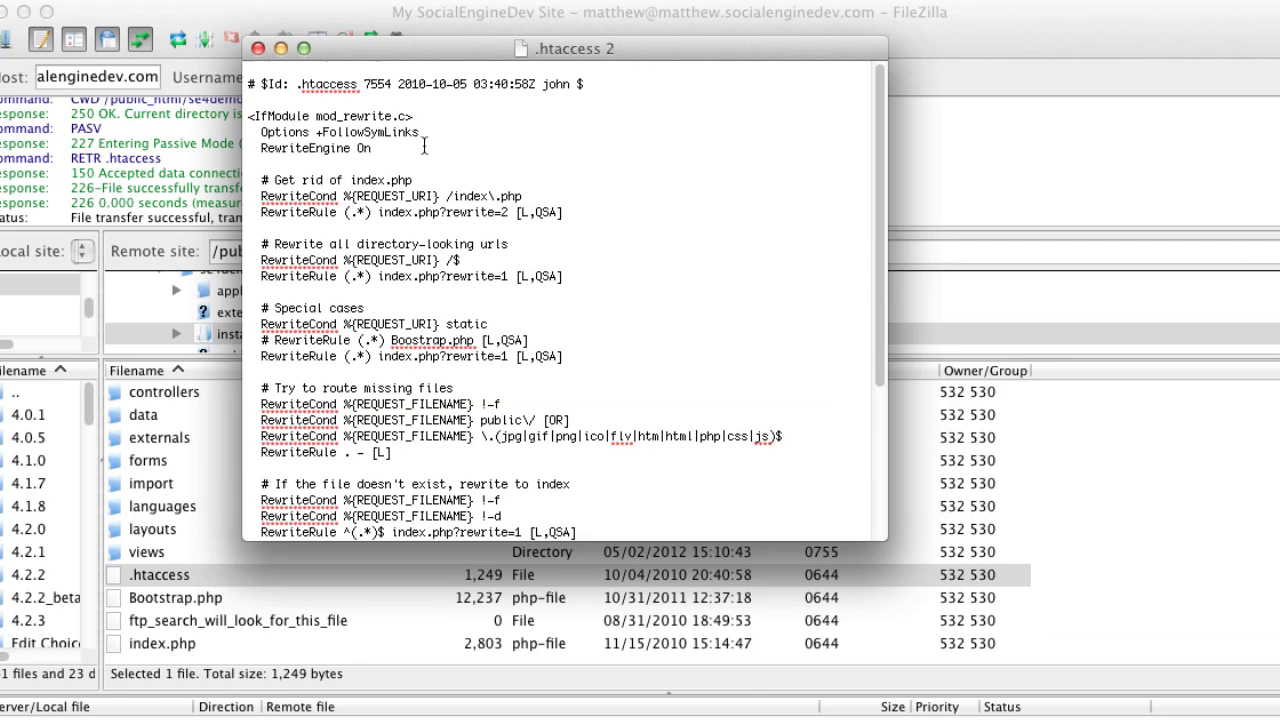
# - Add 'RewriteBase /se4demo/install/' to the install .htaccess, save it and upload it
pyautogui.click(424, 147)
pyautogui.press('Return')
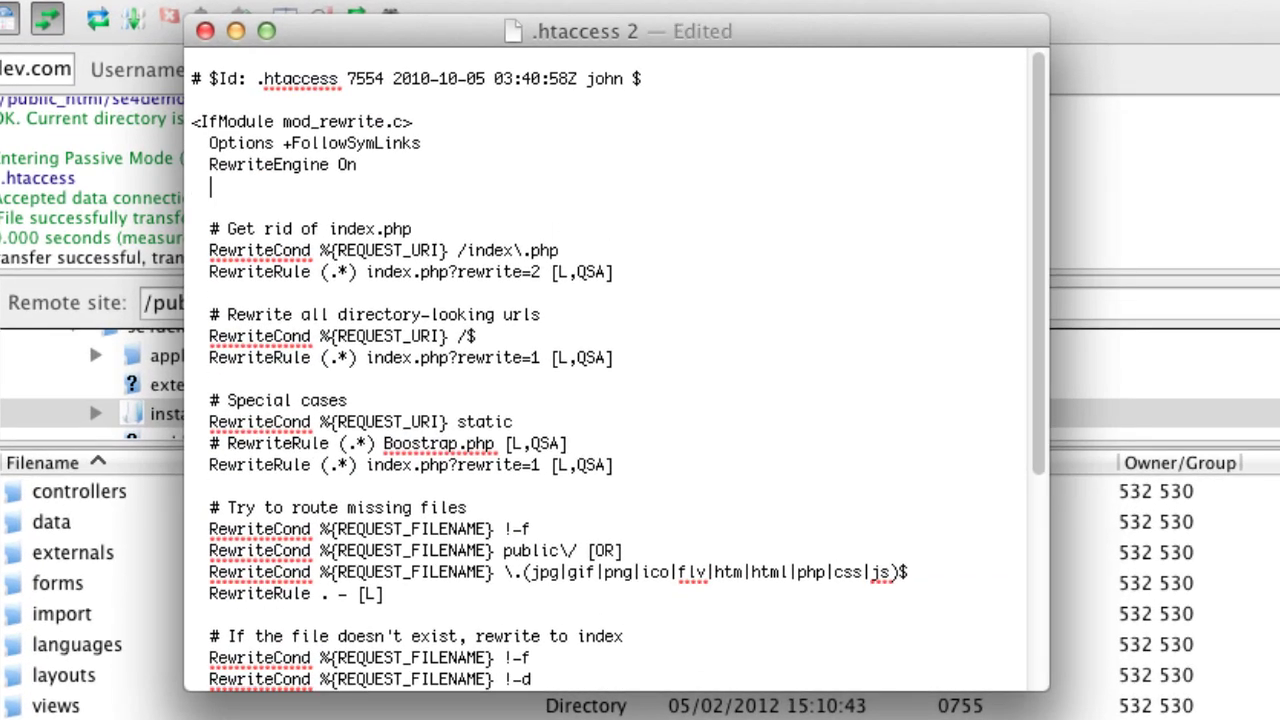
pyautogui.write('Rewrit')
pyautogui.write('eBase')
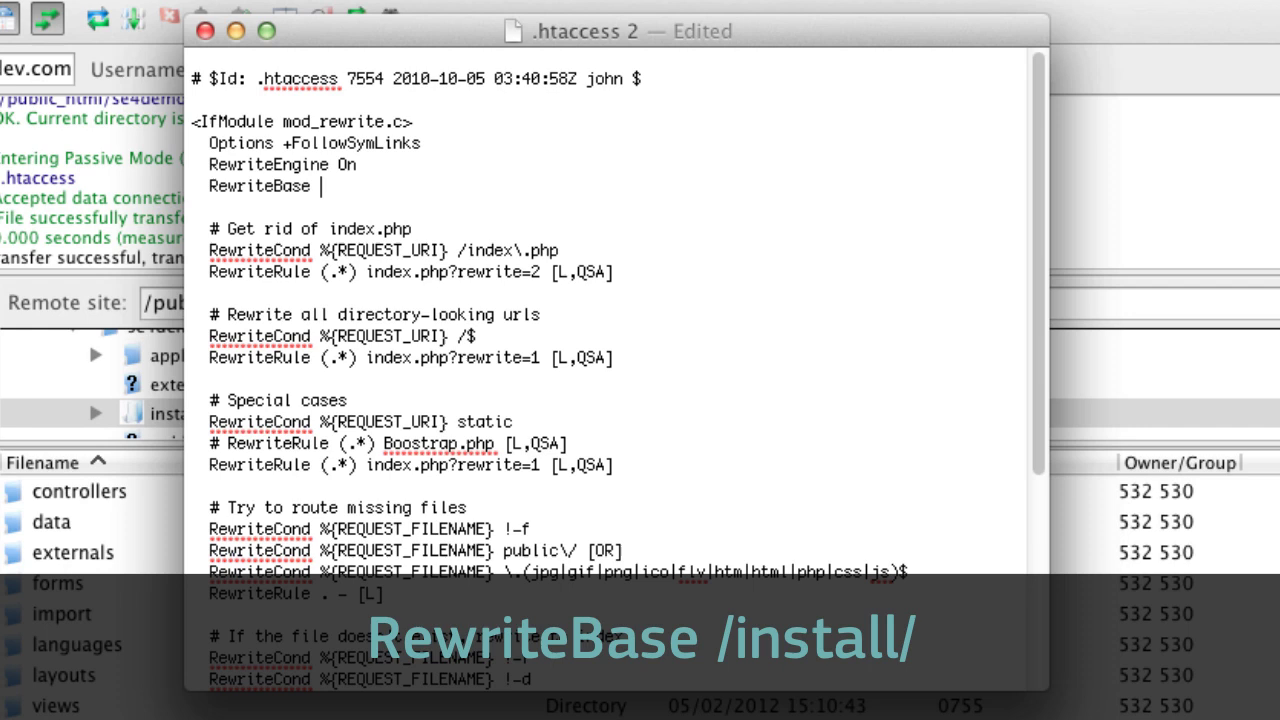
pyautogui.write('/s')
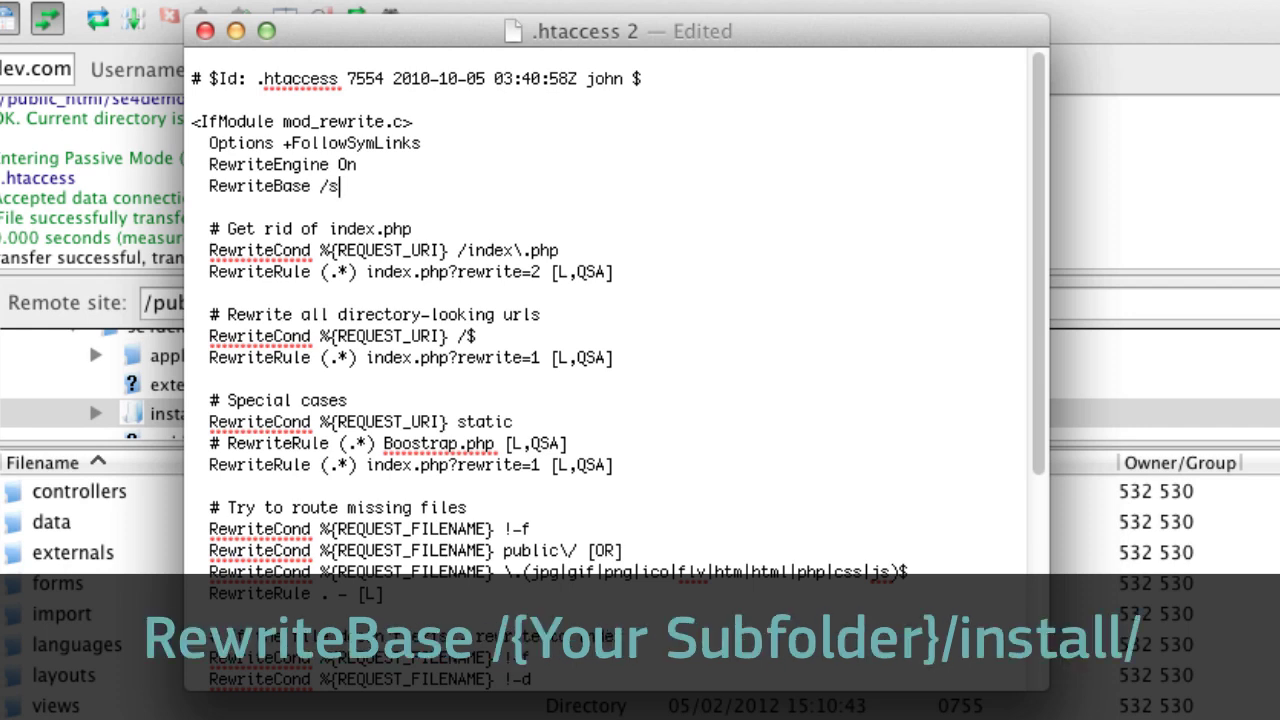
pyautogui.write('e4demo')
pyautogui.write('/install')
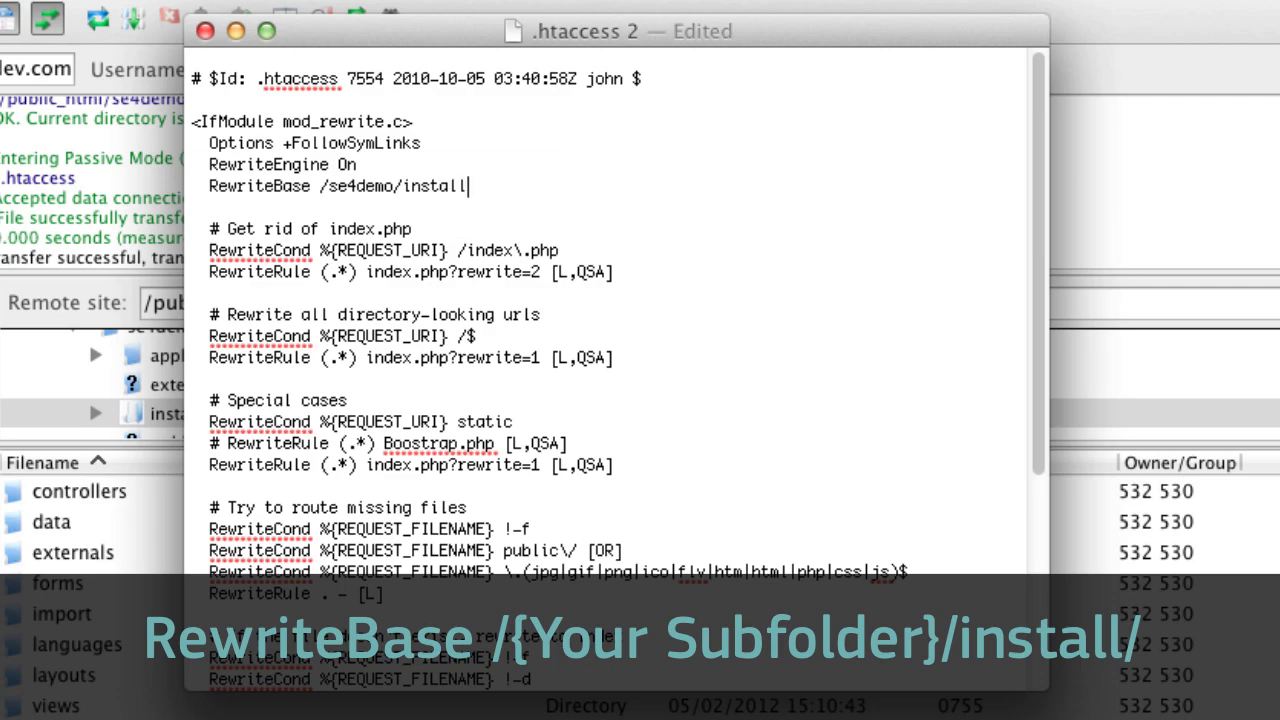
pyautogui.write('/')
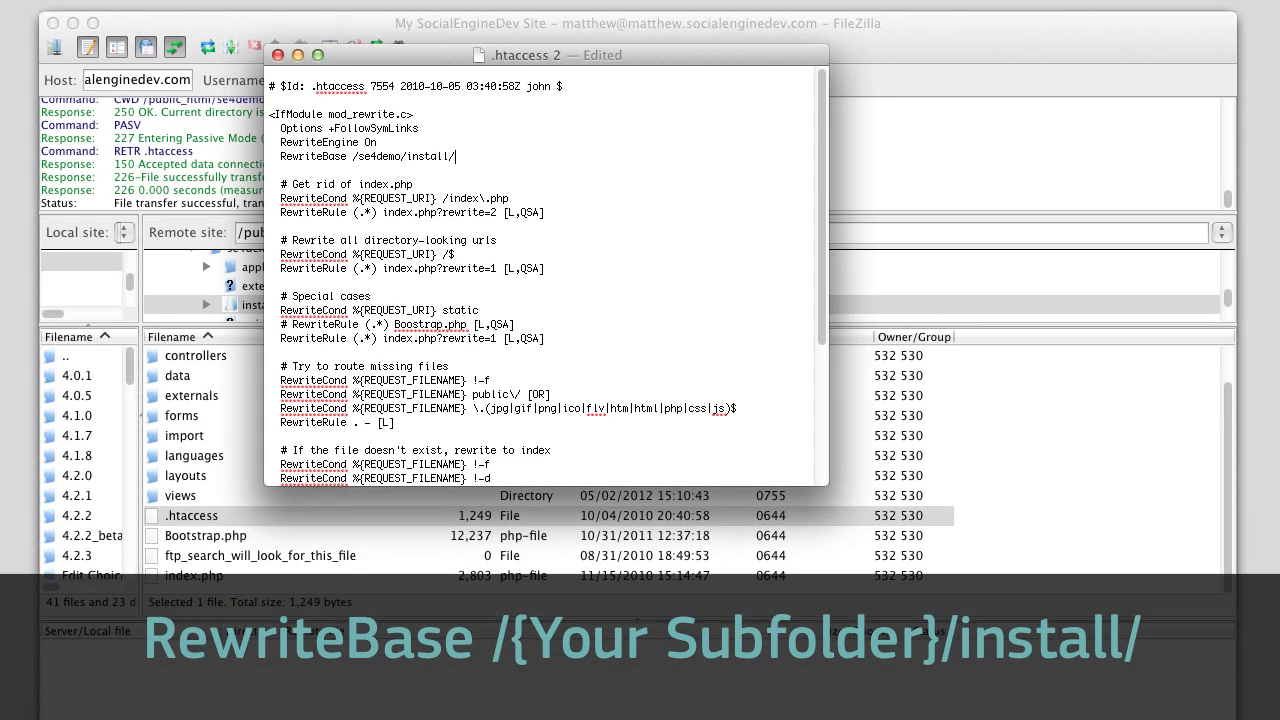
pyautogui.hotkey('ctrl', 's')
pyautogui.click(424, 30)
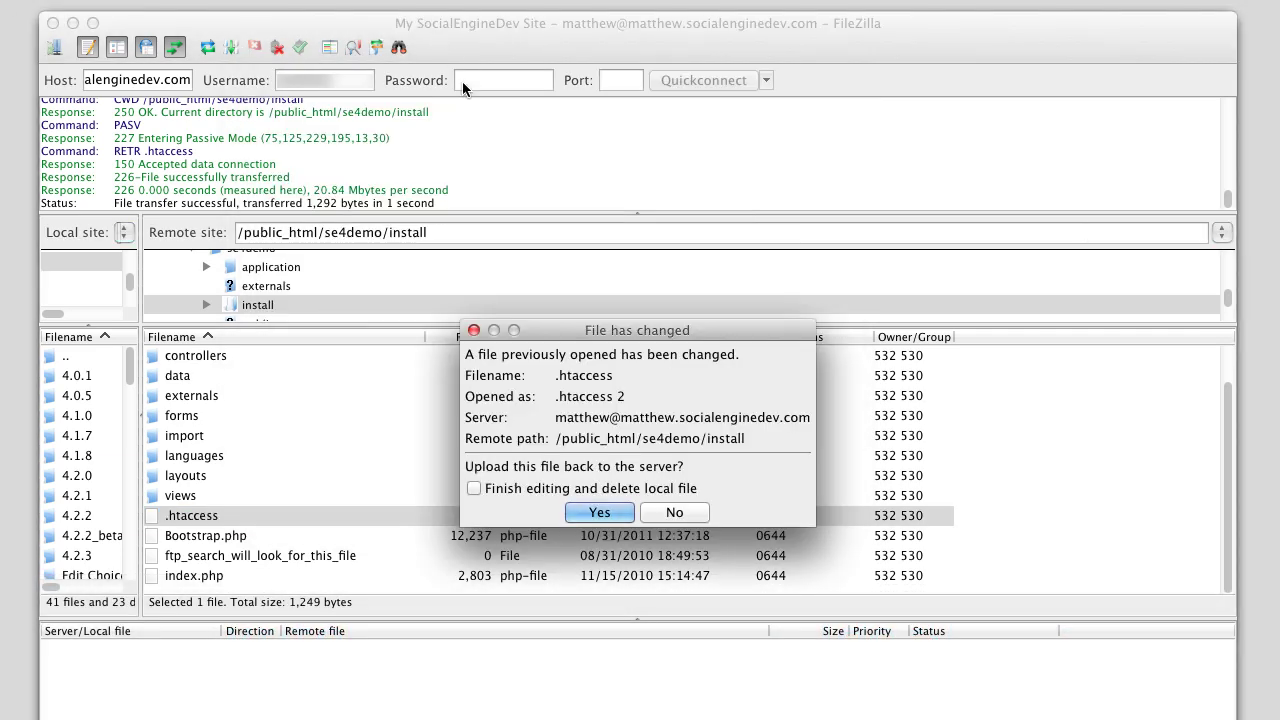
pyautogui.click(596, 515)
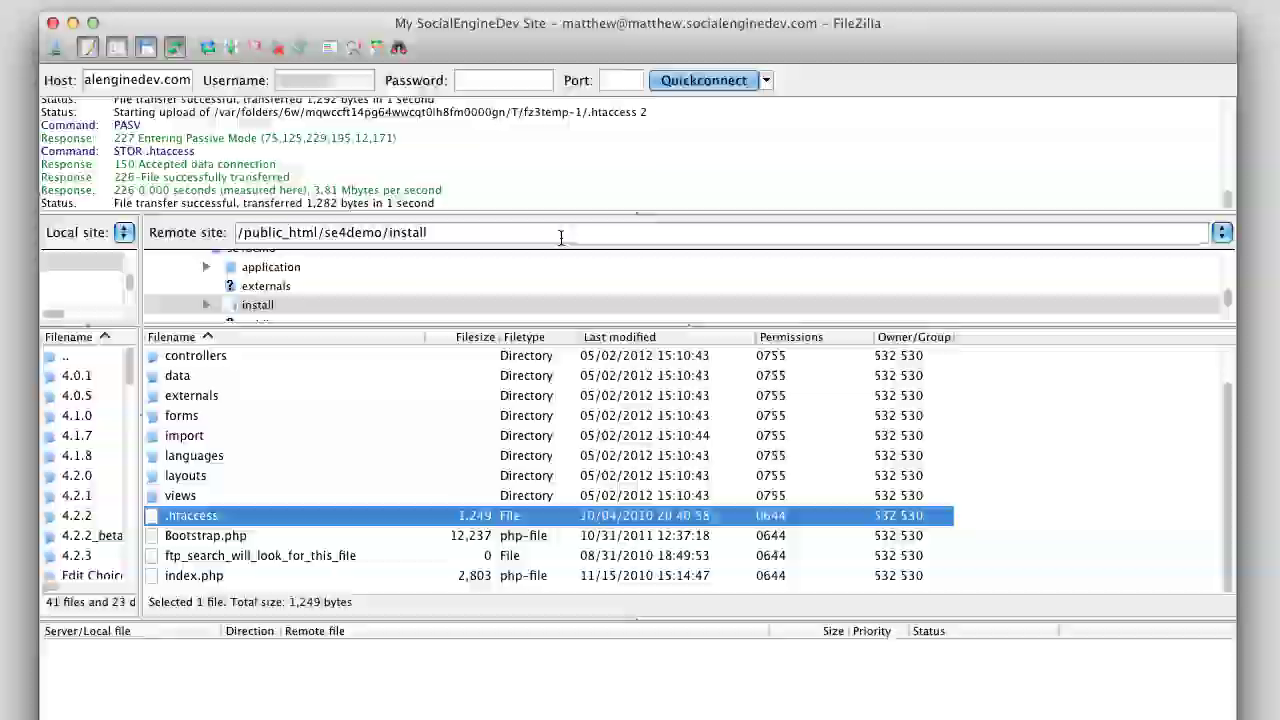
# - Reload the installer, paste the license key with reporting allowed, and continue to Step 2
pyautogui.press('super+Tab')
pyautogui.press('super+r')
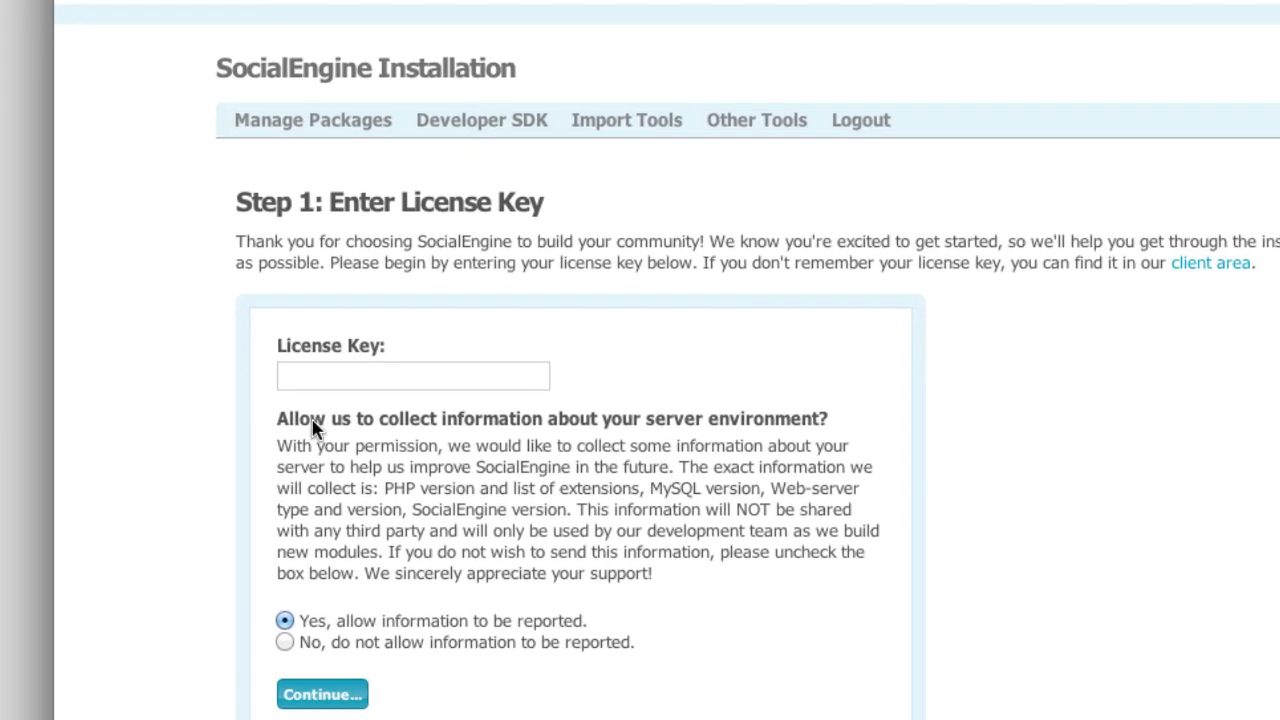
pyautogui.click(244, 460)
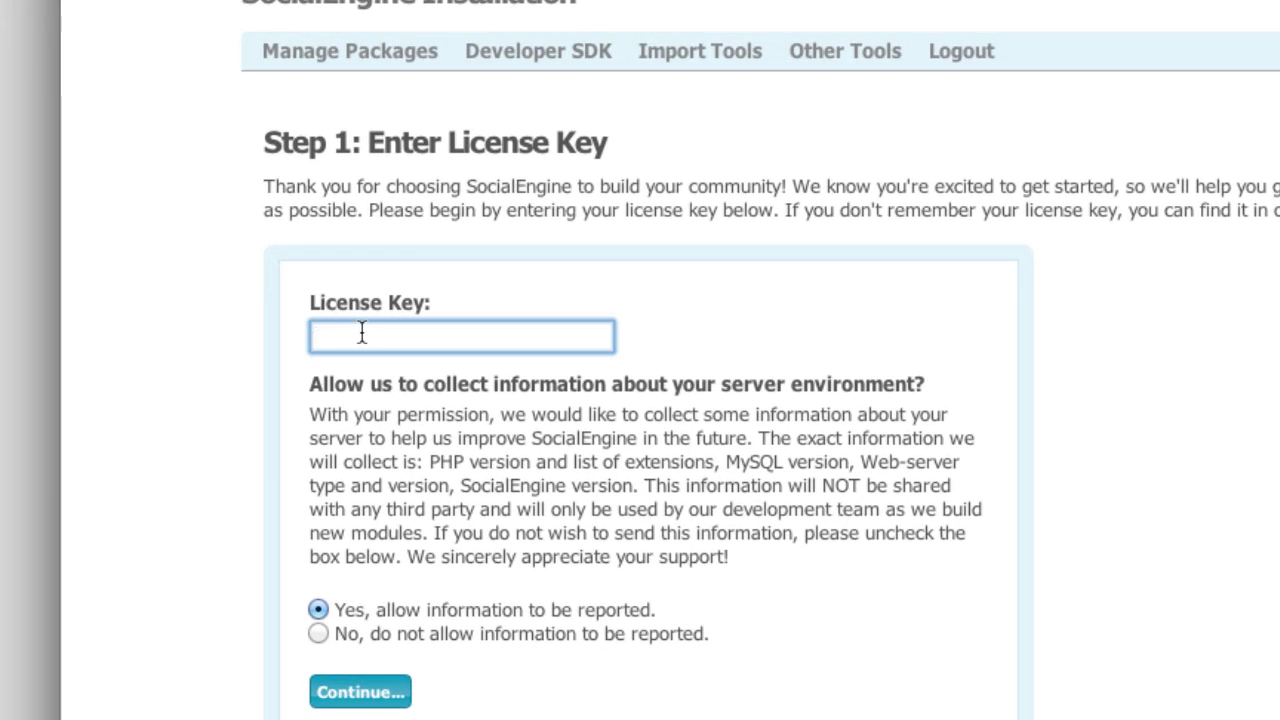
pyautogui.hotkey('ctrl', 'v')
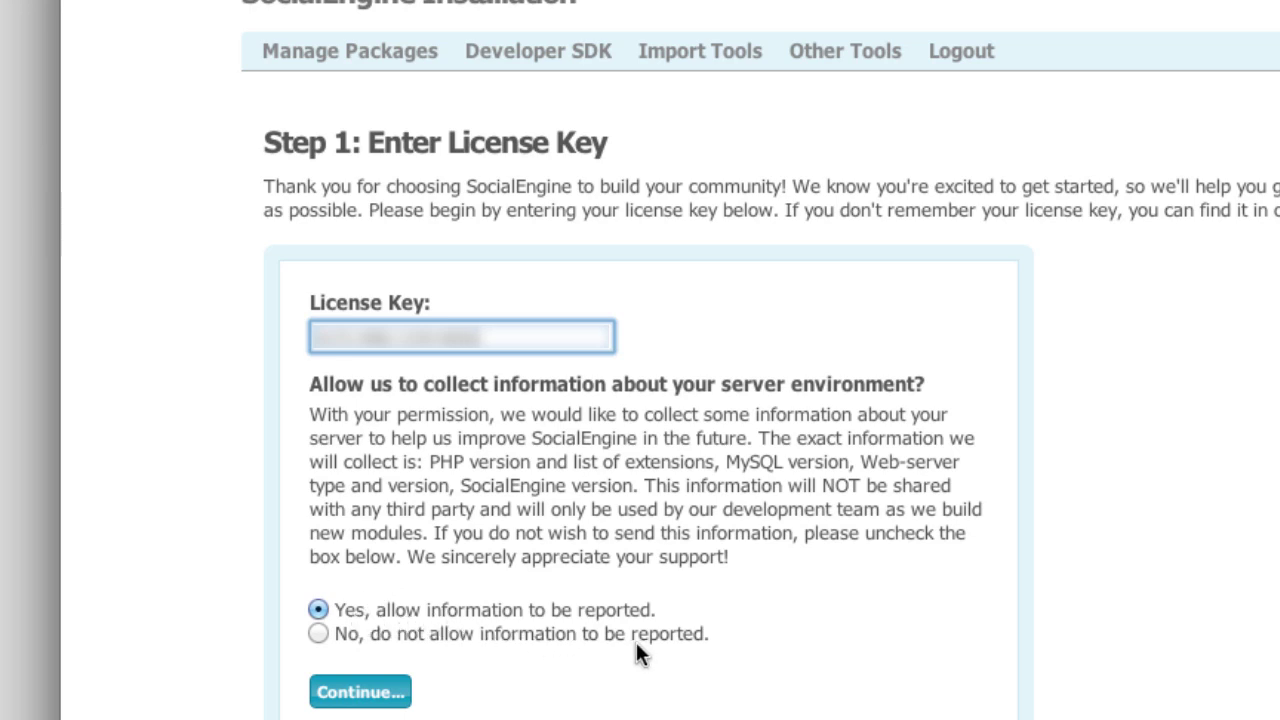
pyautogui.click(403, 692)
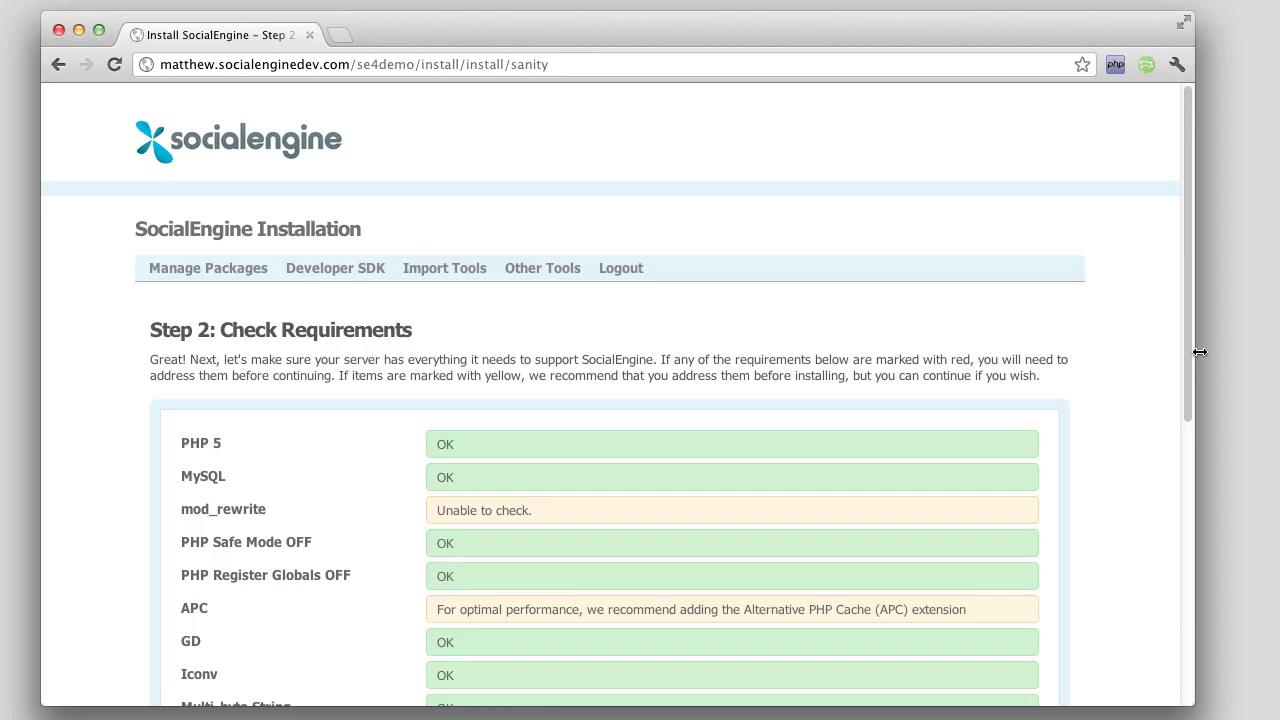
# - Scroll through the Step 2 requirements list to confirm the directory permission rows read OK
pyautogui.moveTo(1190, 352); pyautogui.dragTo(1185, 500)
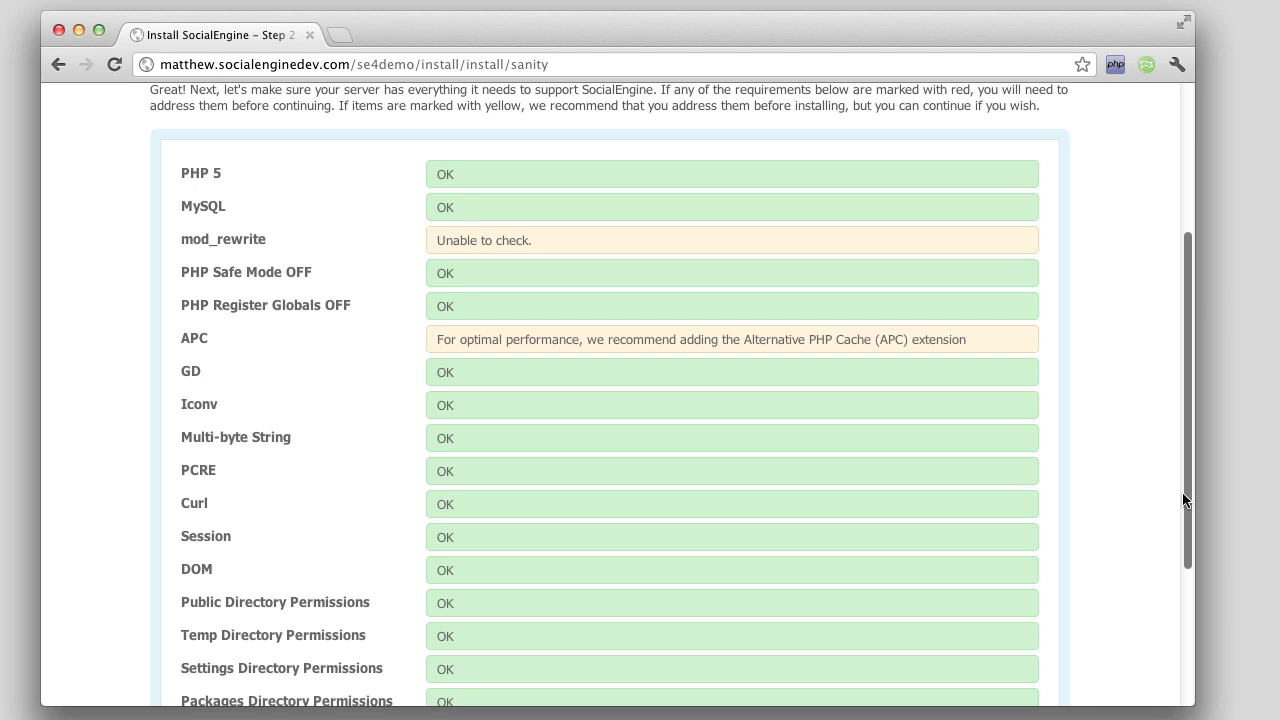
pyautogui.moveTo(1184, 500)
pyautogui.mouseDown()
pyautogui.moveTo(1183, 595)
pyautogui.moveTo(1202, 516)
pyautogui.mouseUp()
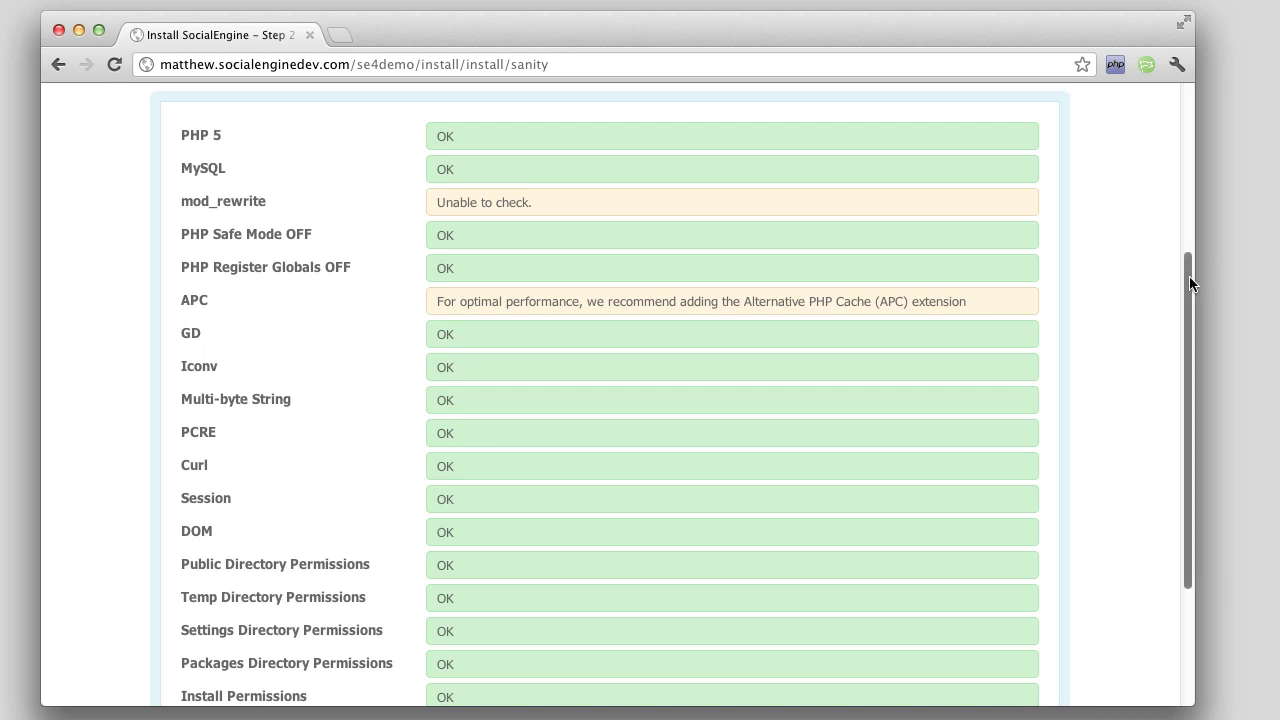
pyautogui.scroll(-3, 1189, 283)
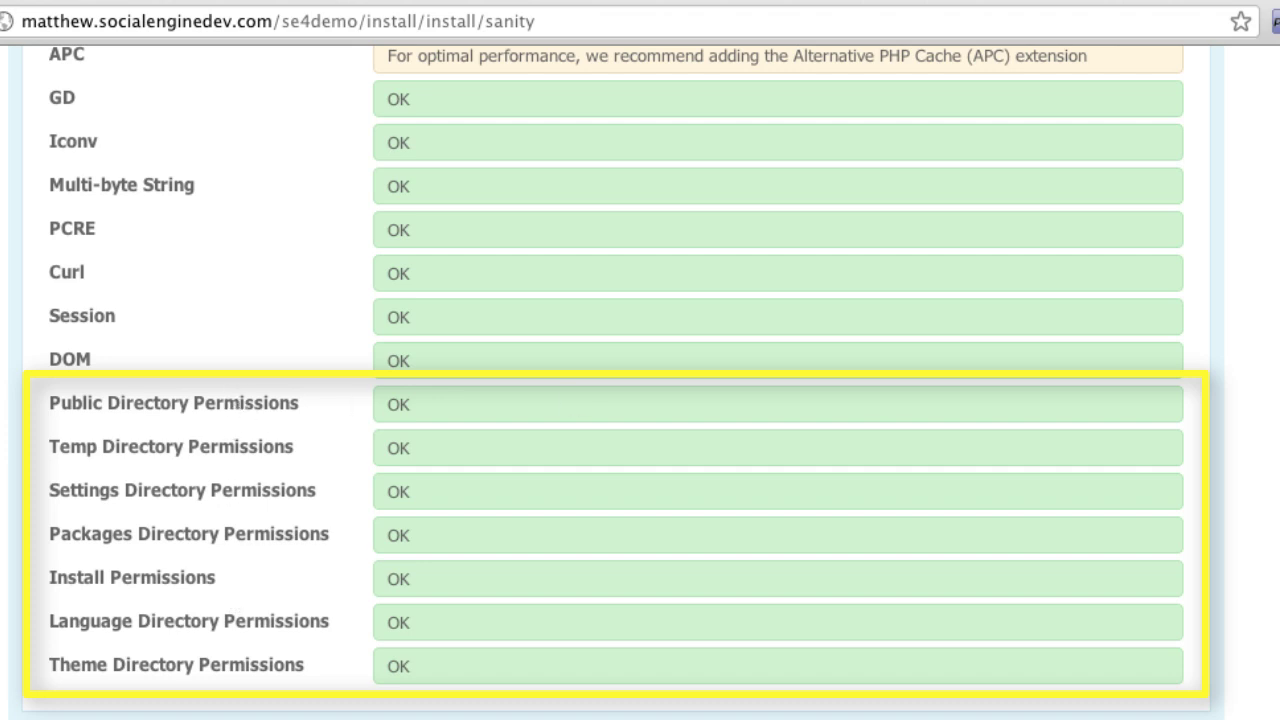
pyautogui.scroll(5, 407, 300)
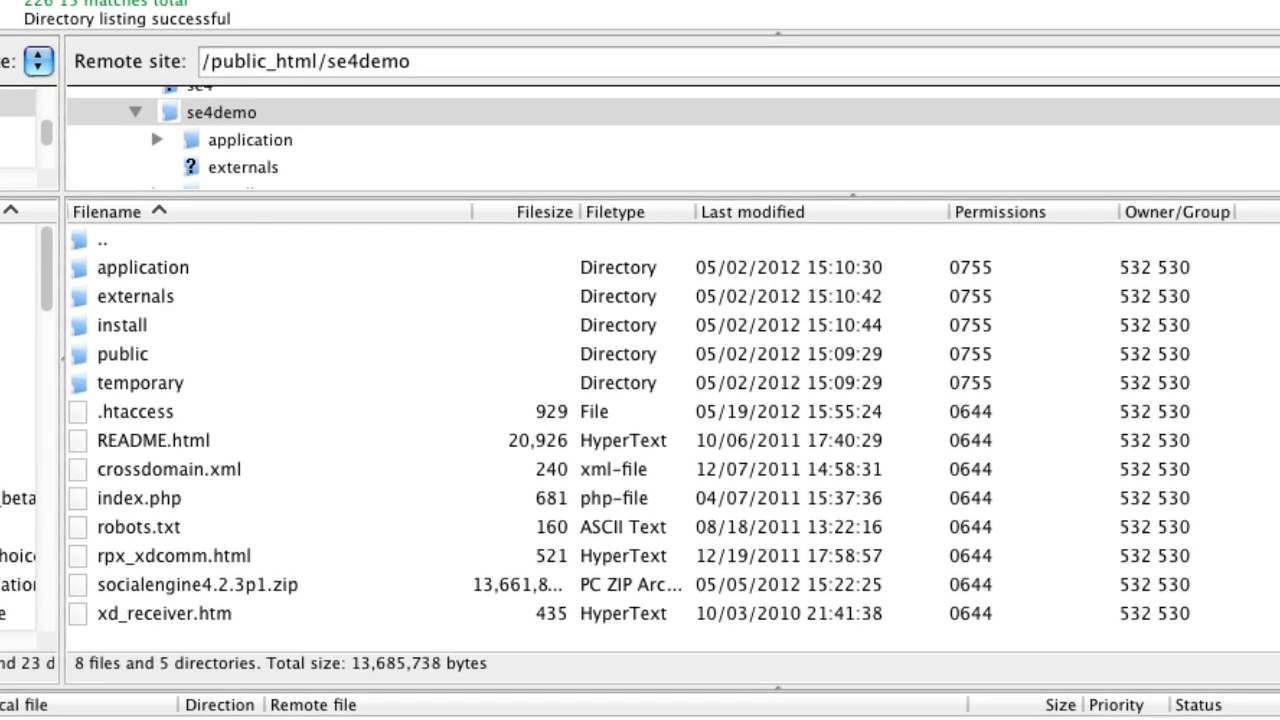
# - Set application's languages, packages, settings and themes folders to 777, recursing into subdirectories
pyautogui.doubleClick(80, 265)
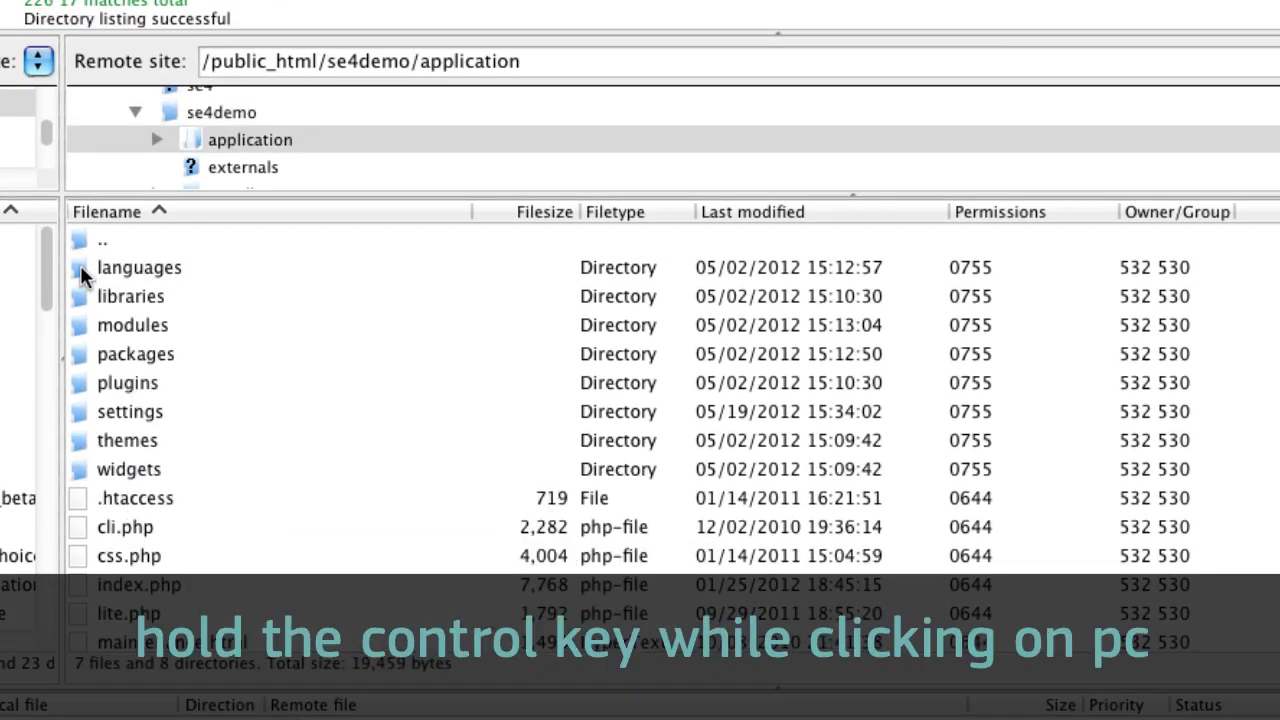
pyautogui.click(81, 268)
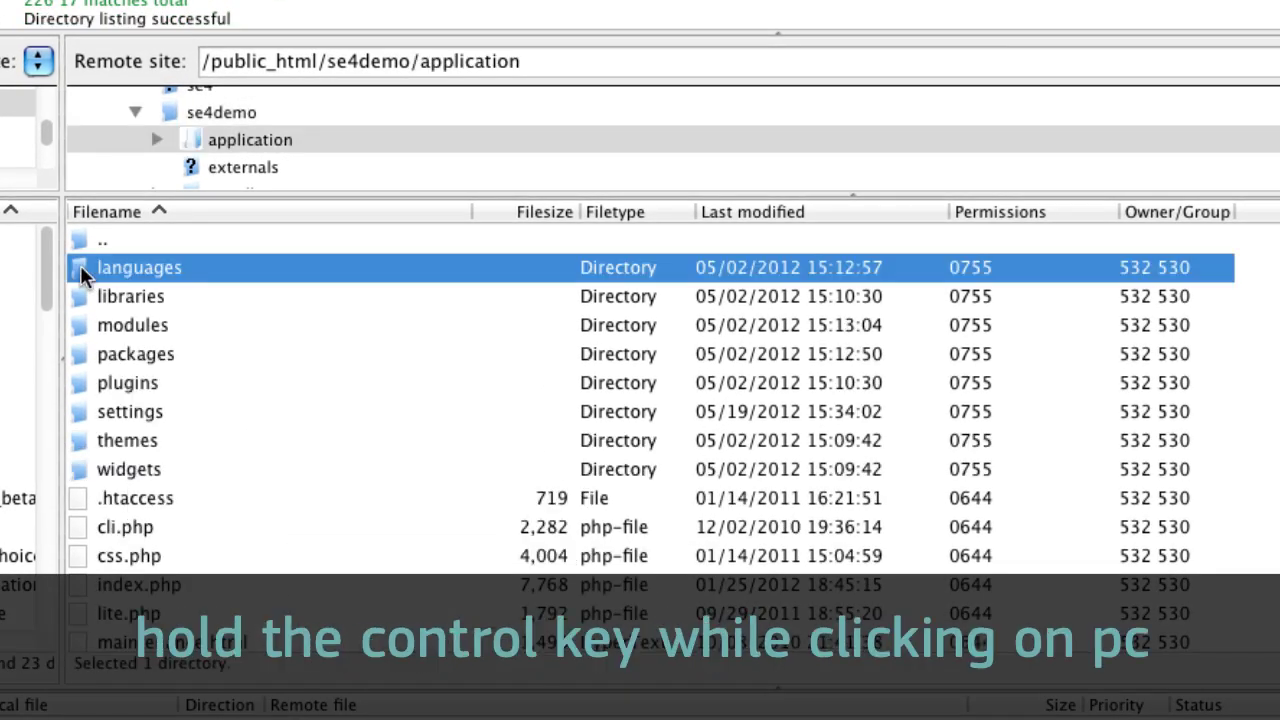
pyautogui.keyDown('super'); pyautogui.click(82, 354); pyautogui.keyUp('super')
pyautogui.keyDown('super'); pyautogui.click(77, 413); pyautogui.keyUp('super')
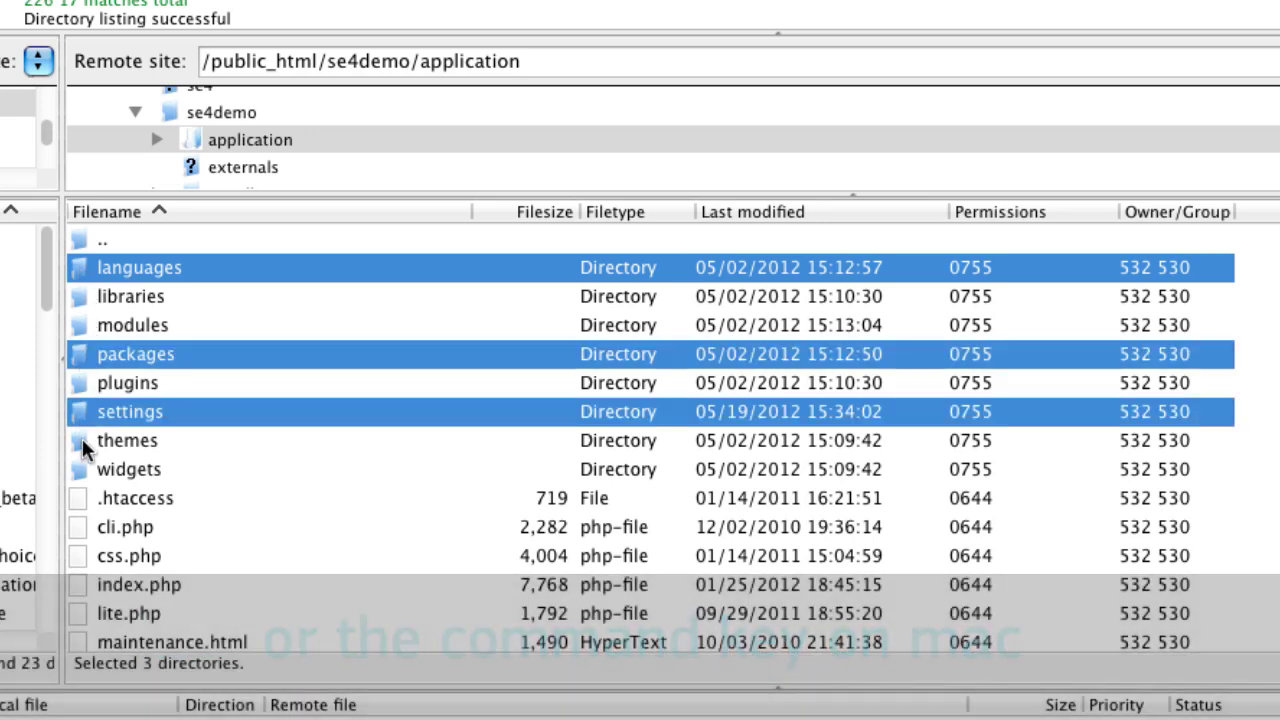
pyautogui.keyDown('super'); pyautogui.click(82, 440); pyautogui.keyUp('super')
pyautogui.rightClick(79, 419)
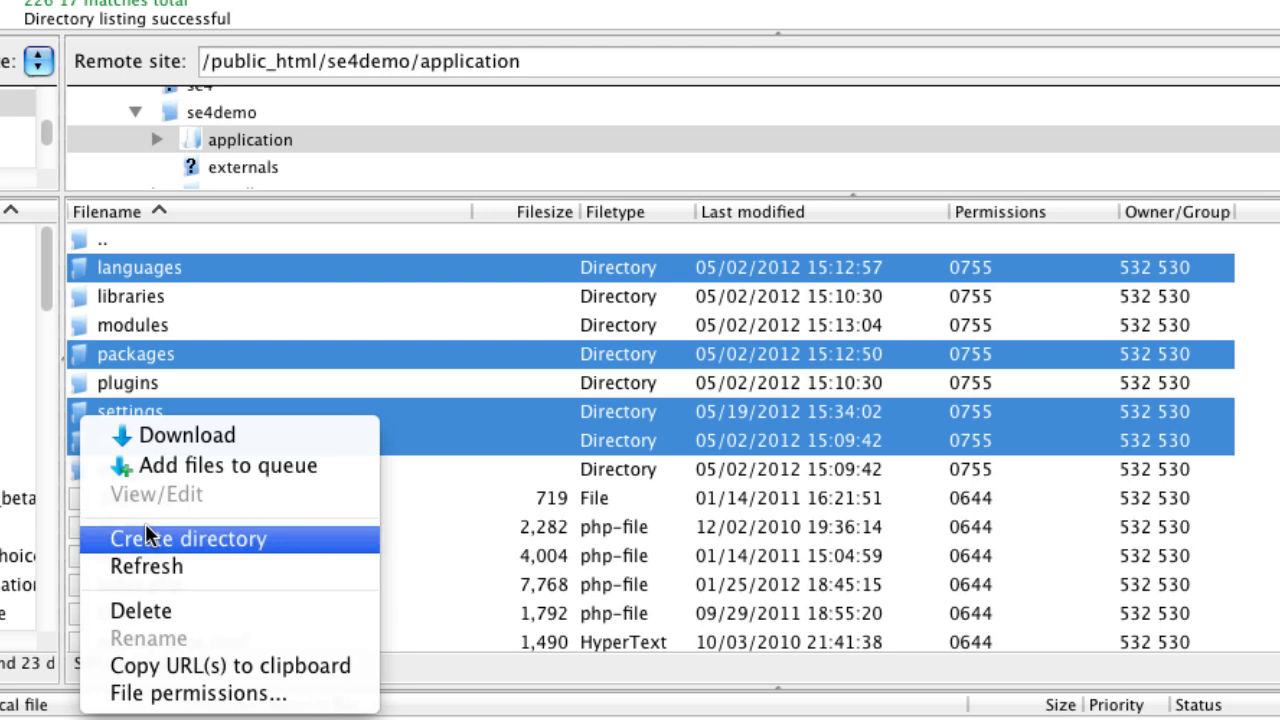
pyautogui.click(165, 693)
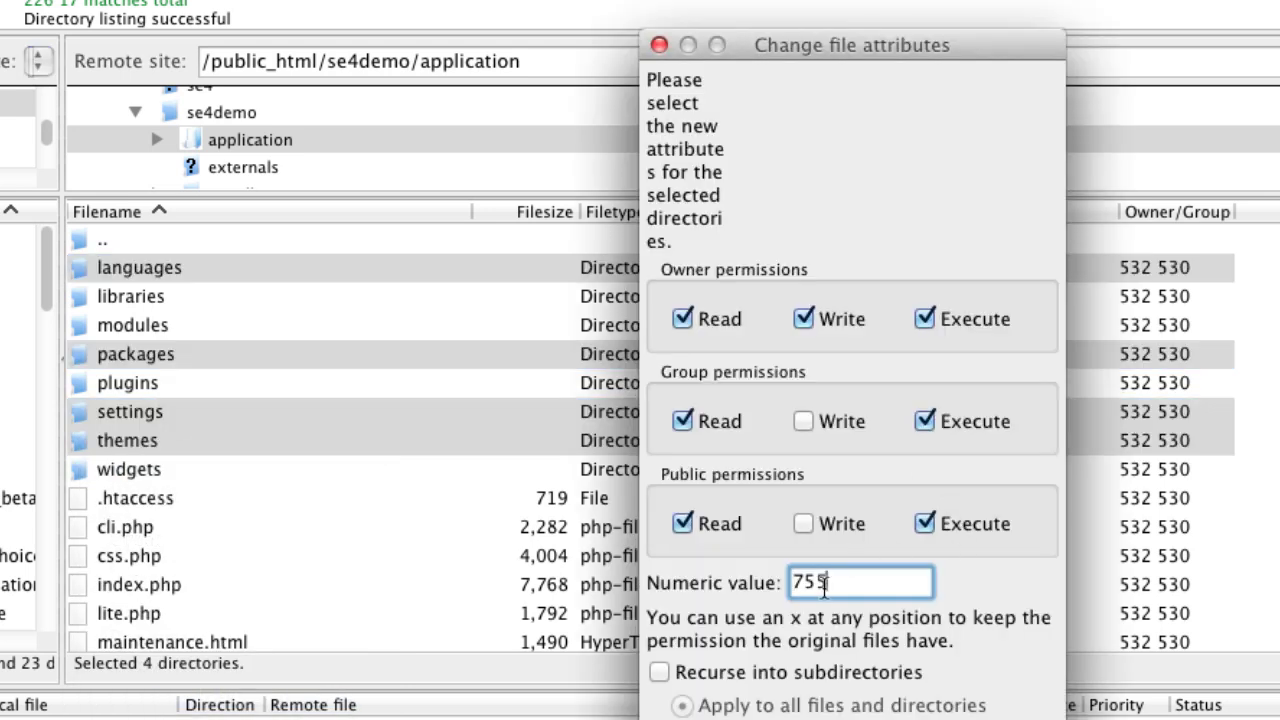
pyautogui.doubleClick(825, 583)
pyautogui.write('777')
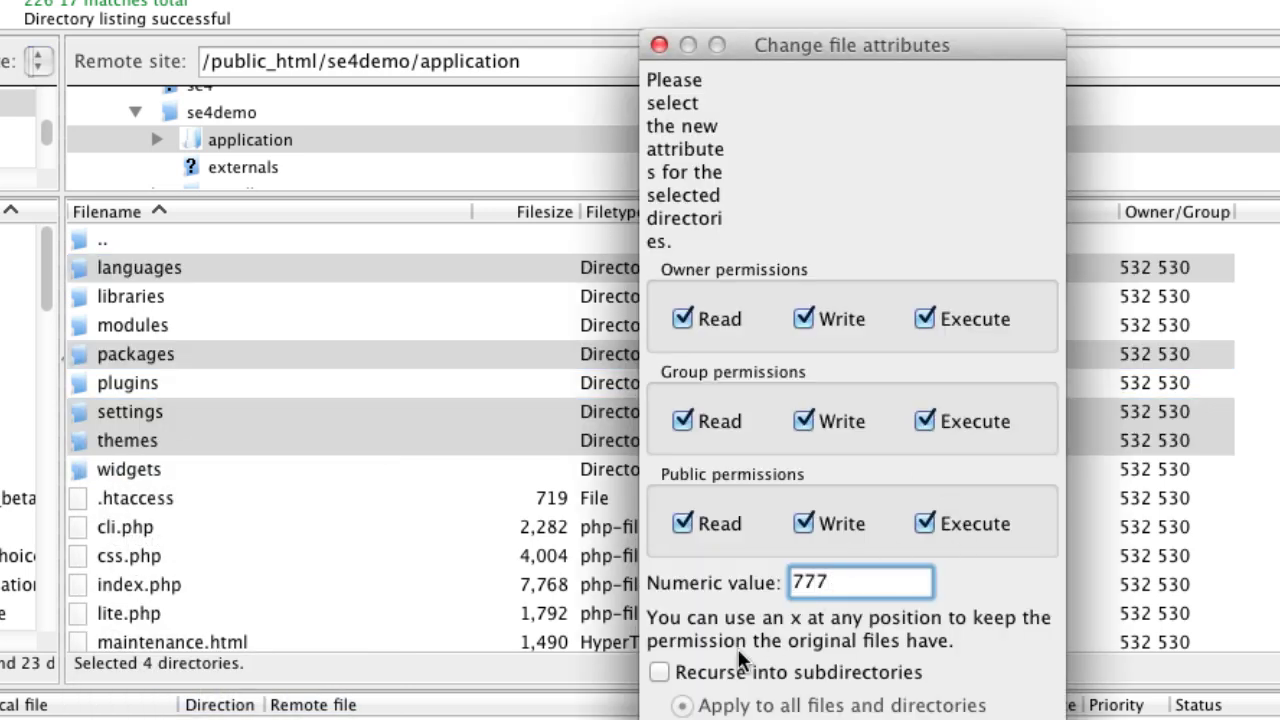
pyautogui.click(664, 673)
pyautogui.moveTo(866, 47); pyautogui.dragTo(890, 0)
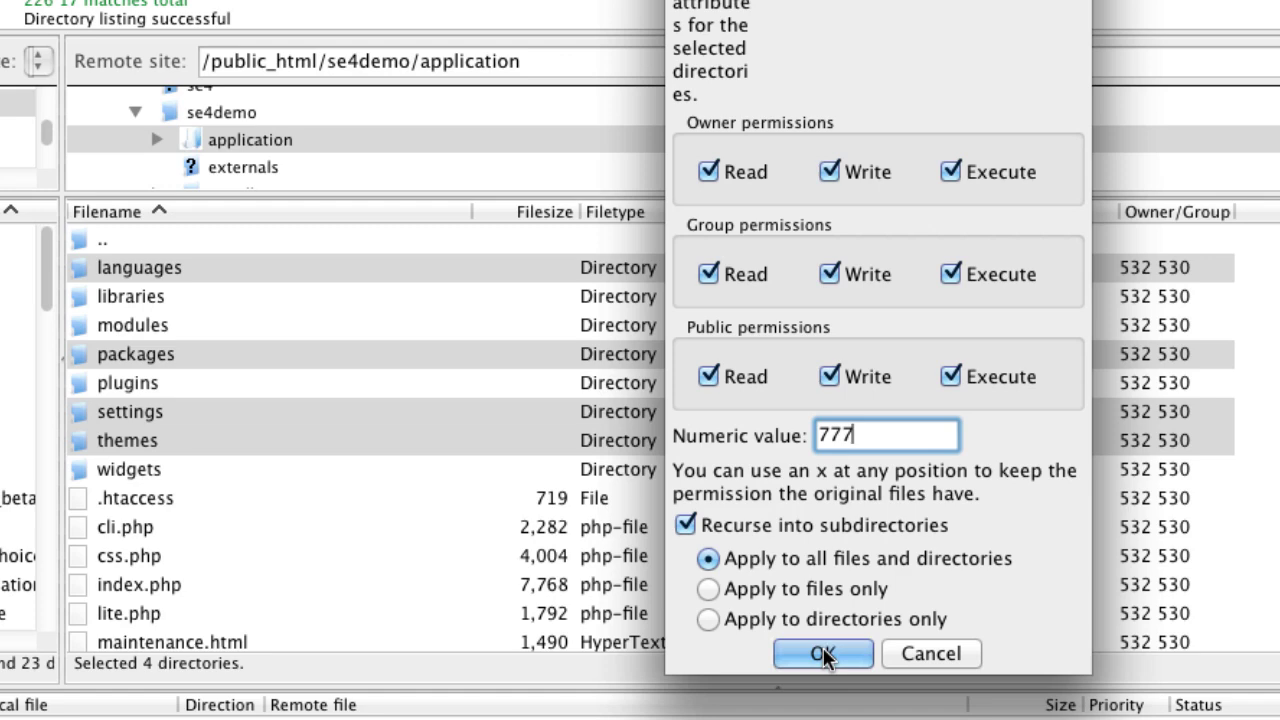
pyautogui.click(941, 653)
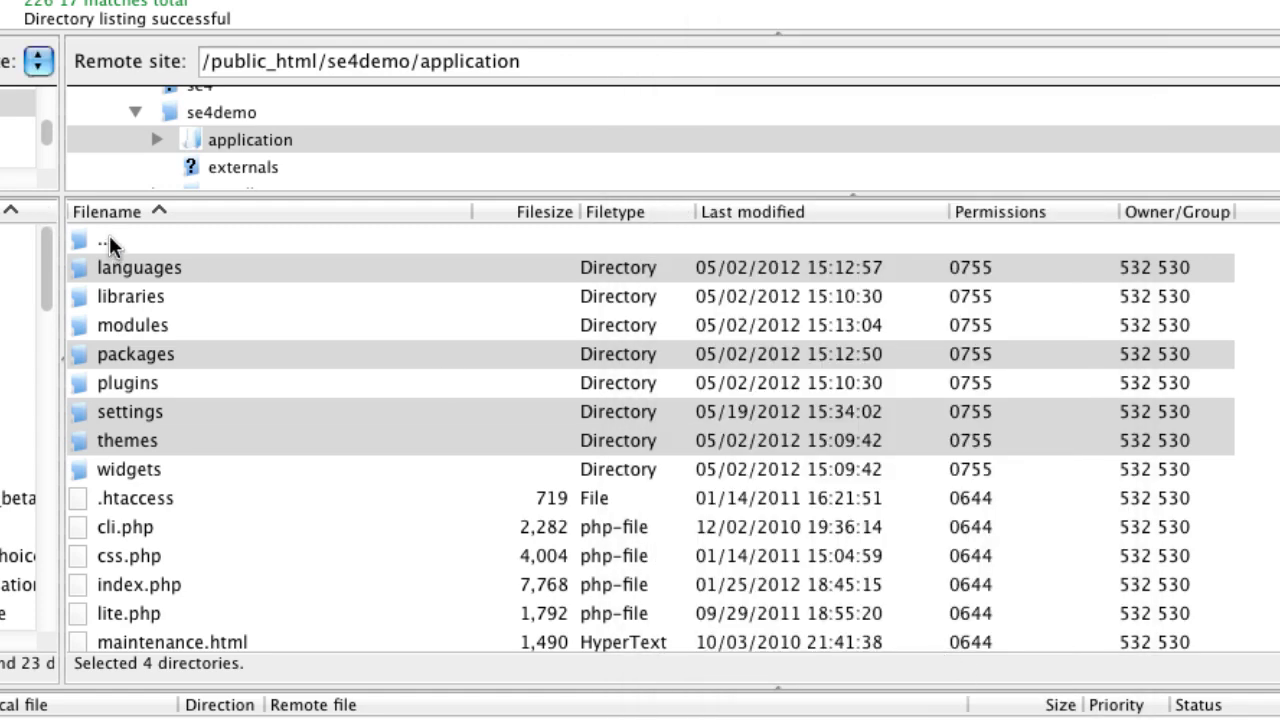
# - Set the install/config folder to 777 permissions, recursing into its contents
pyautogui.doubleClick(109, 240)
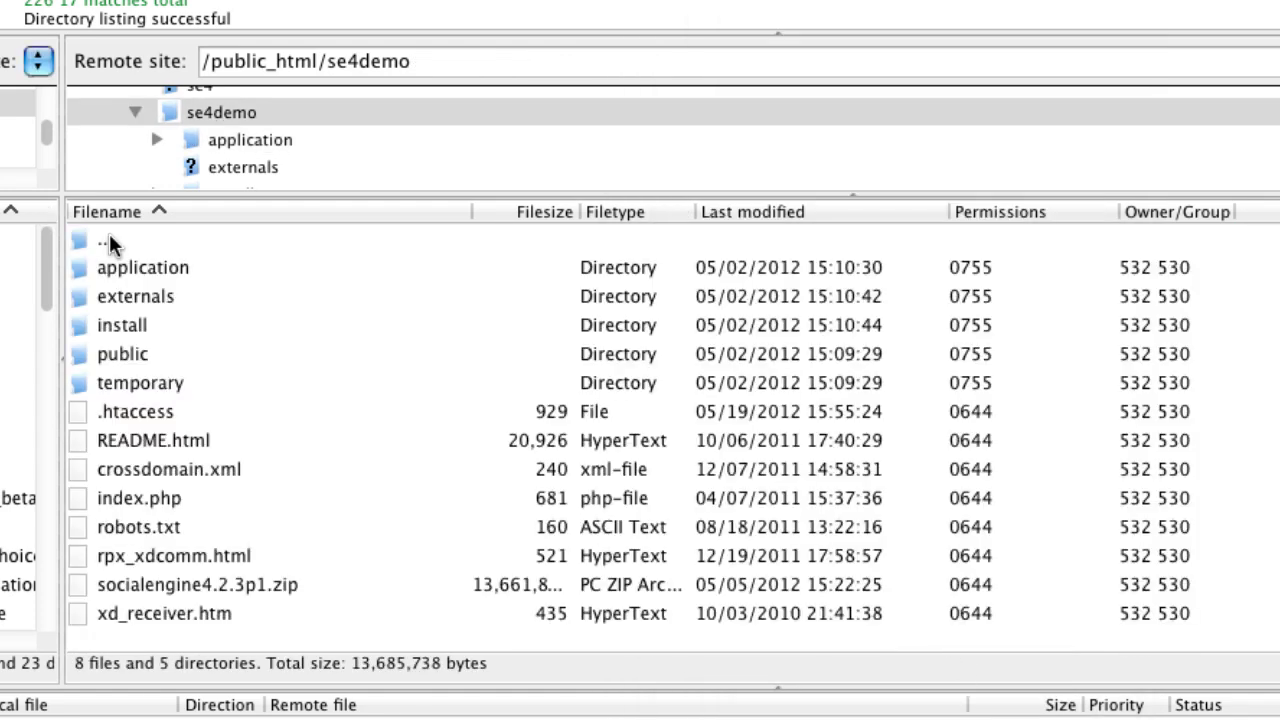
pyautogui.doubleClick(116, 325)
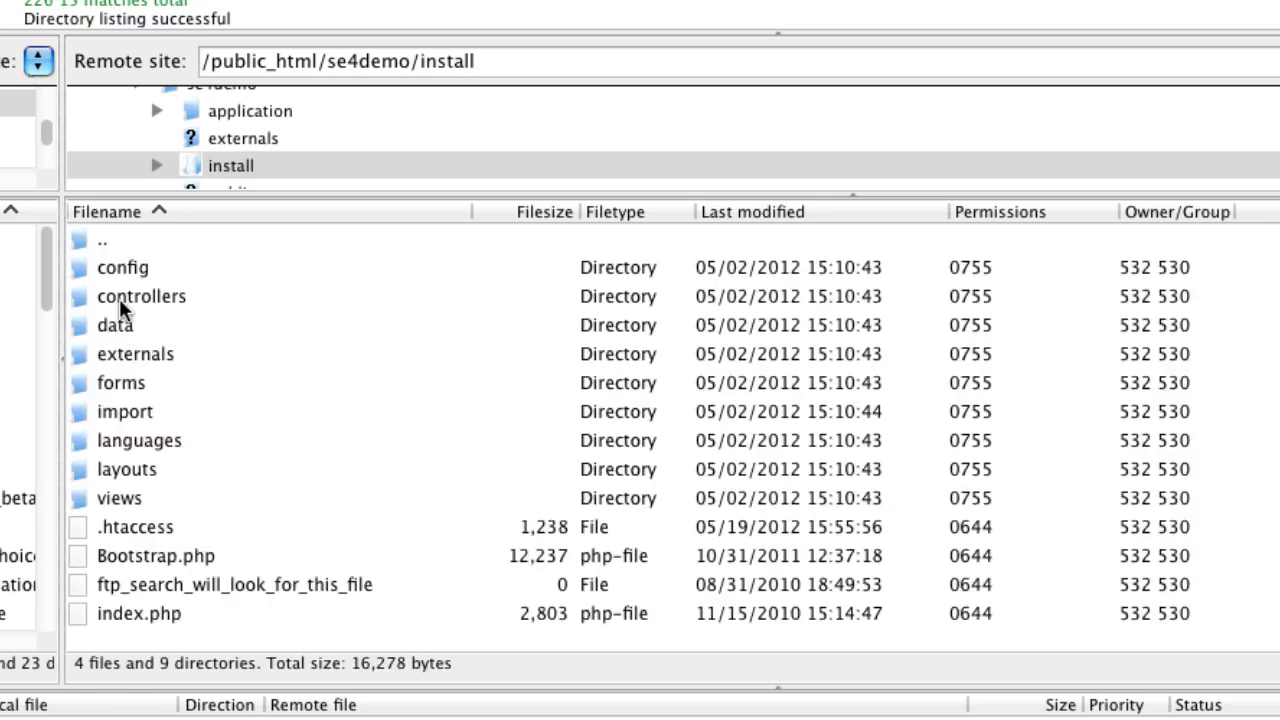
pyautogui.click(106, 264)
pyautogui.rightClick(78, 266)
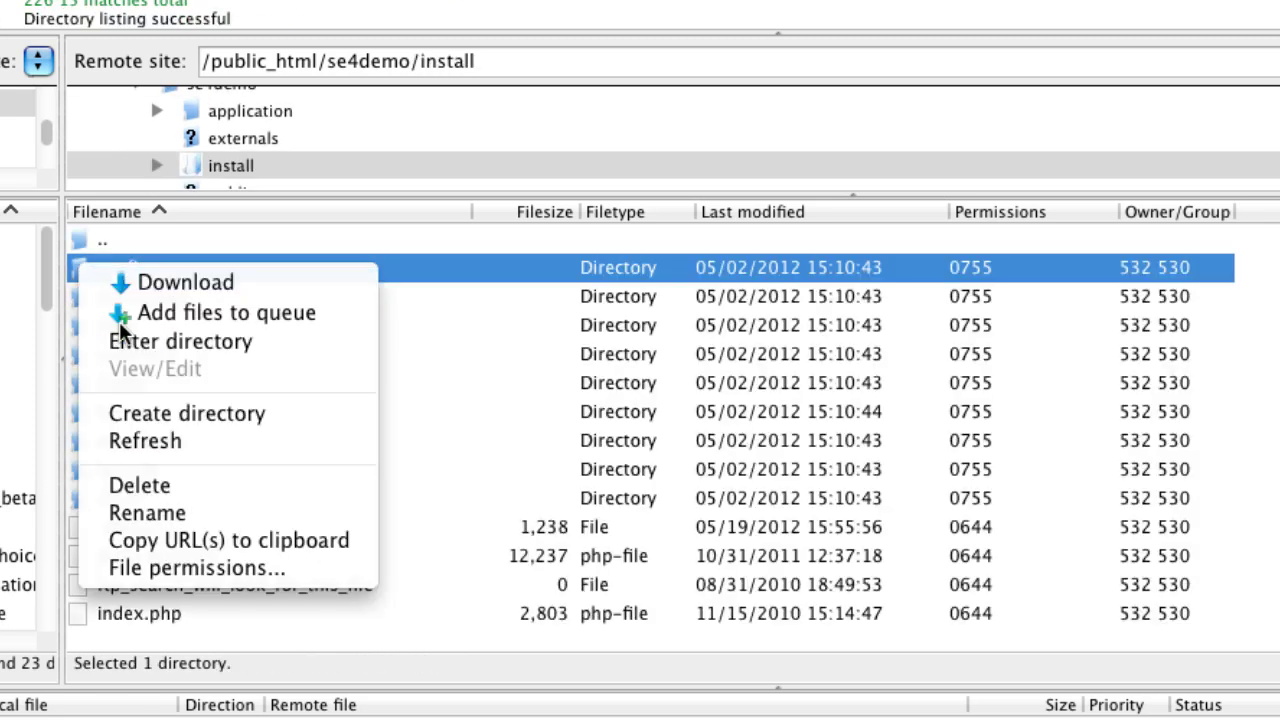
pyautogui.click(175, 570)
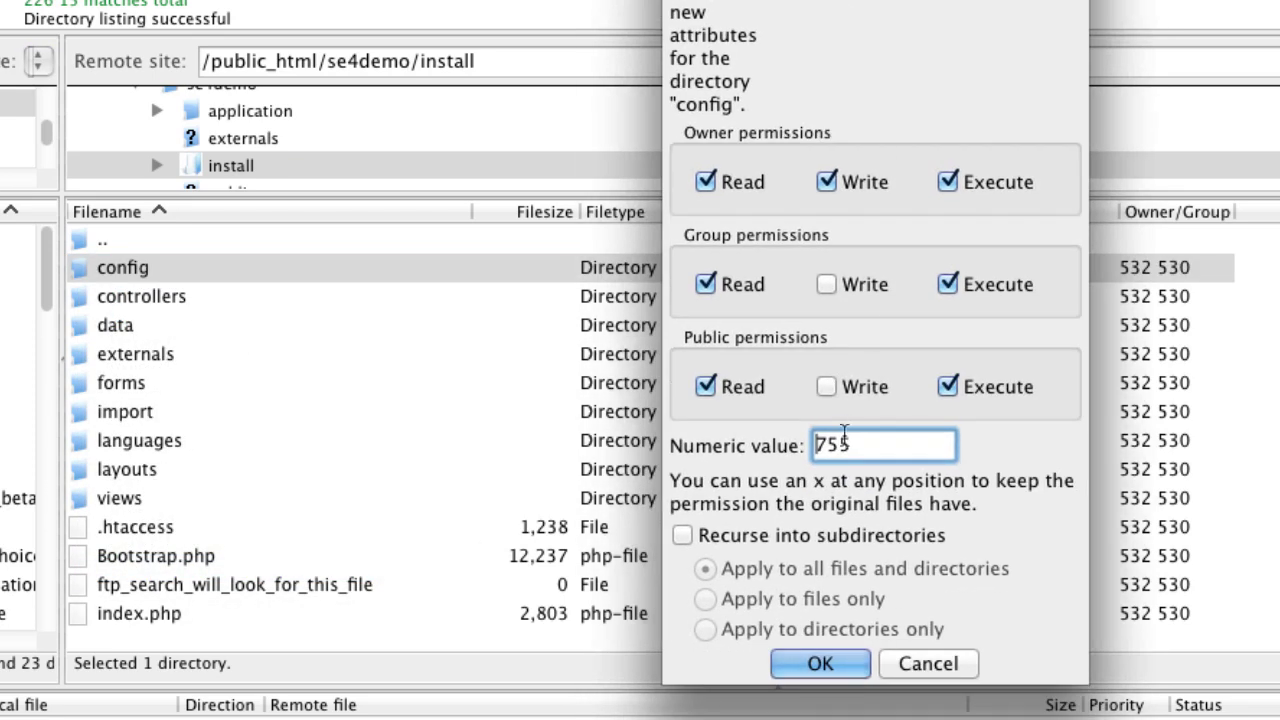
pyautogui.moveTo(848, 445); pyautogui.dragTo(815, 445)
pyautogui.write('777')
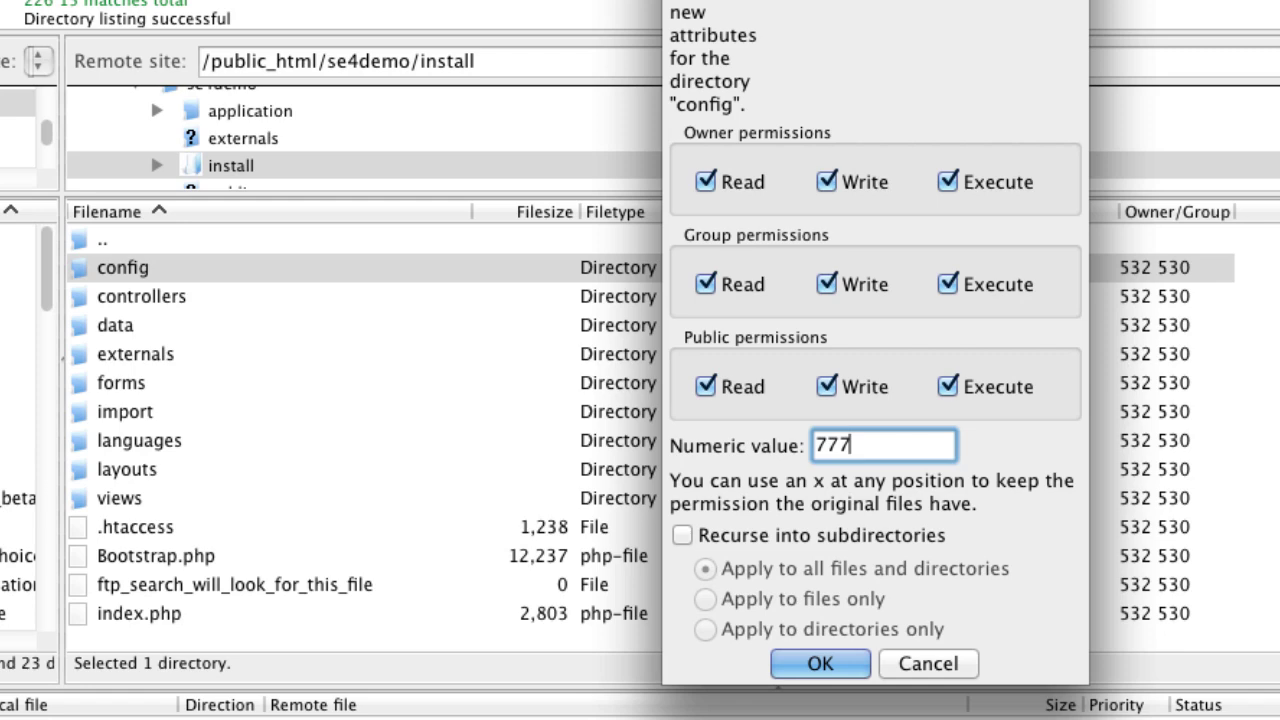
pyautogui.click(700, 535)
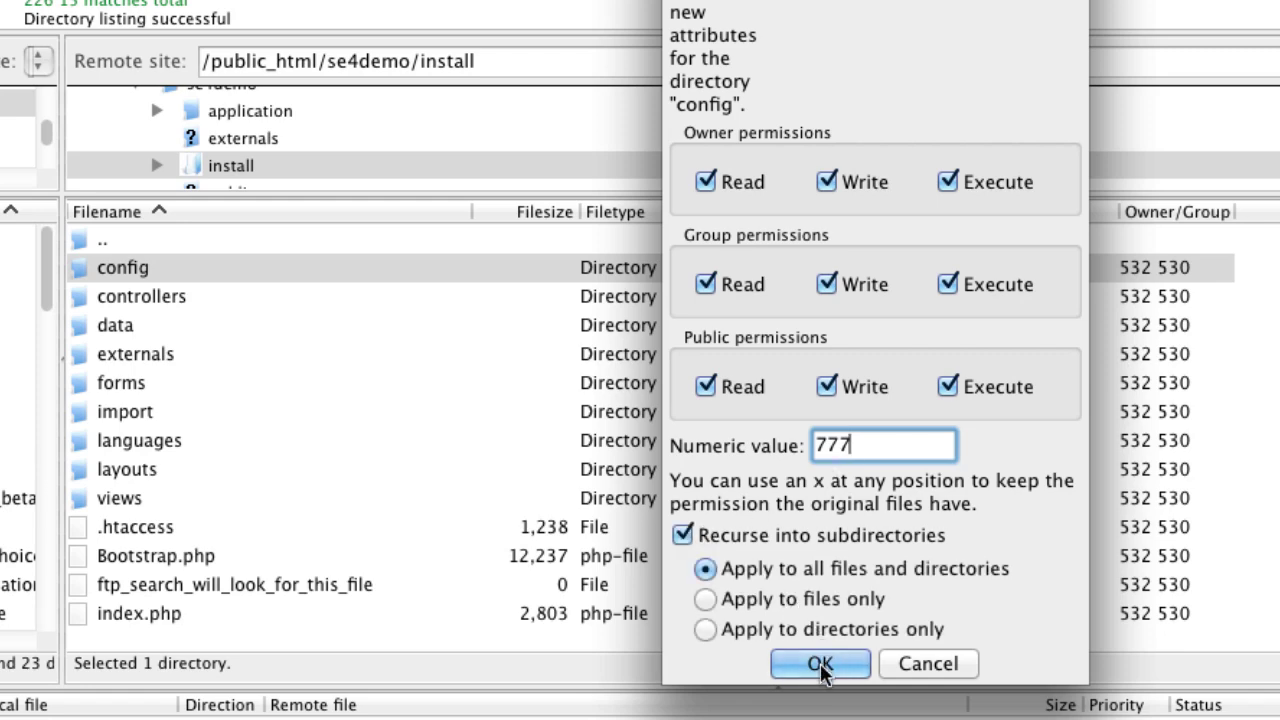
pyautogui.click(926, 664)
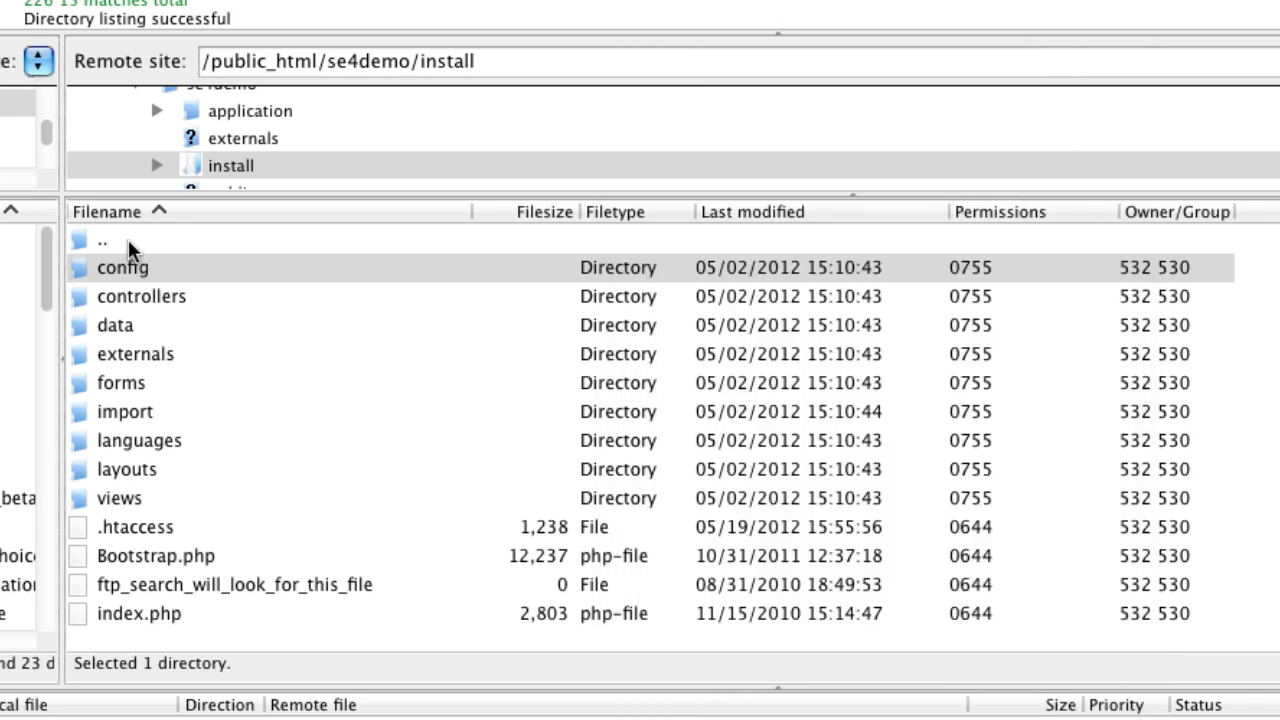
# - Set se4demo's public and temporary folders to 777 permissions, recursing into their contents
pyautogui.doubleClick(103, 240)
pyautogui.click(78, 358)
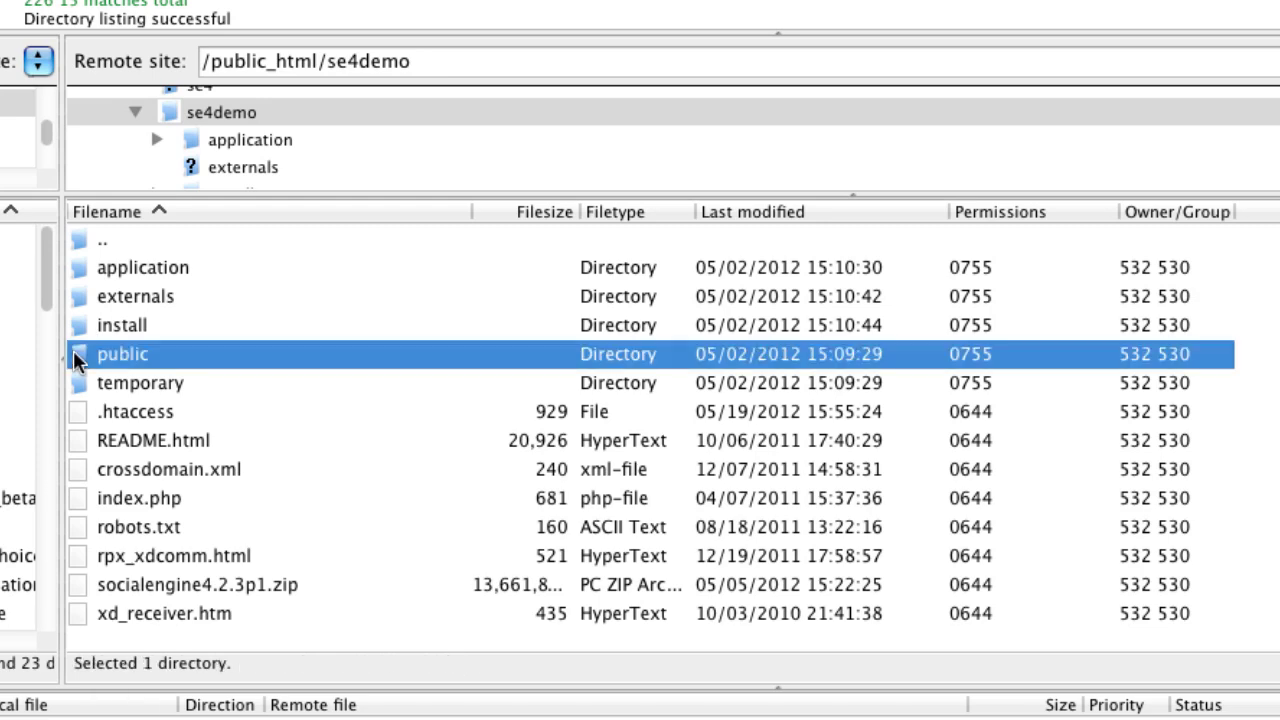
pyautogui.keyDown('shift'); pyautogui.click(85, 376); pyautogui.keyUp('shift')
pyautogui.rightClick(86, 350)
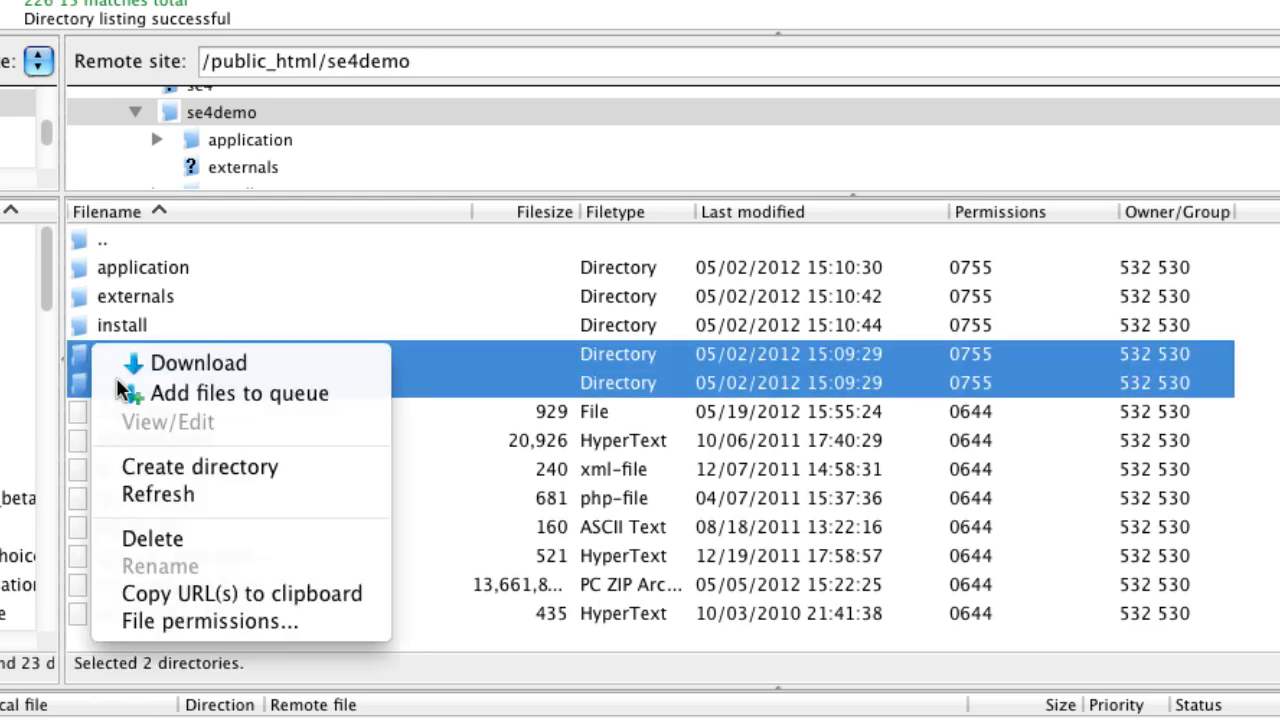
pyautogui.click(325, 615)
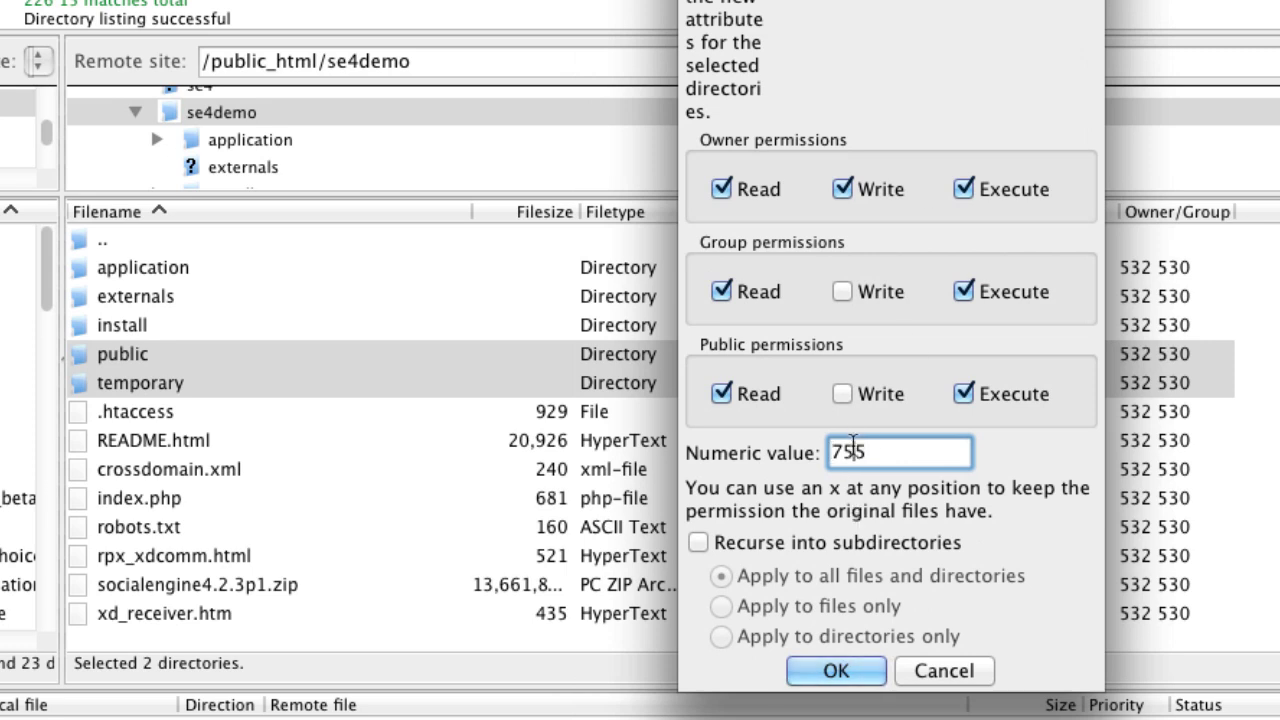
pyautogui.doubleClick(848, 453)
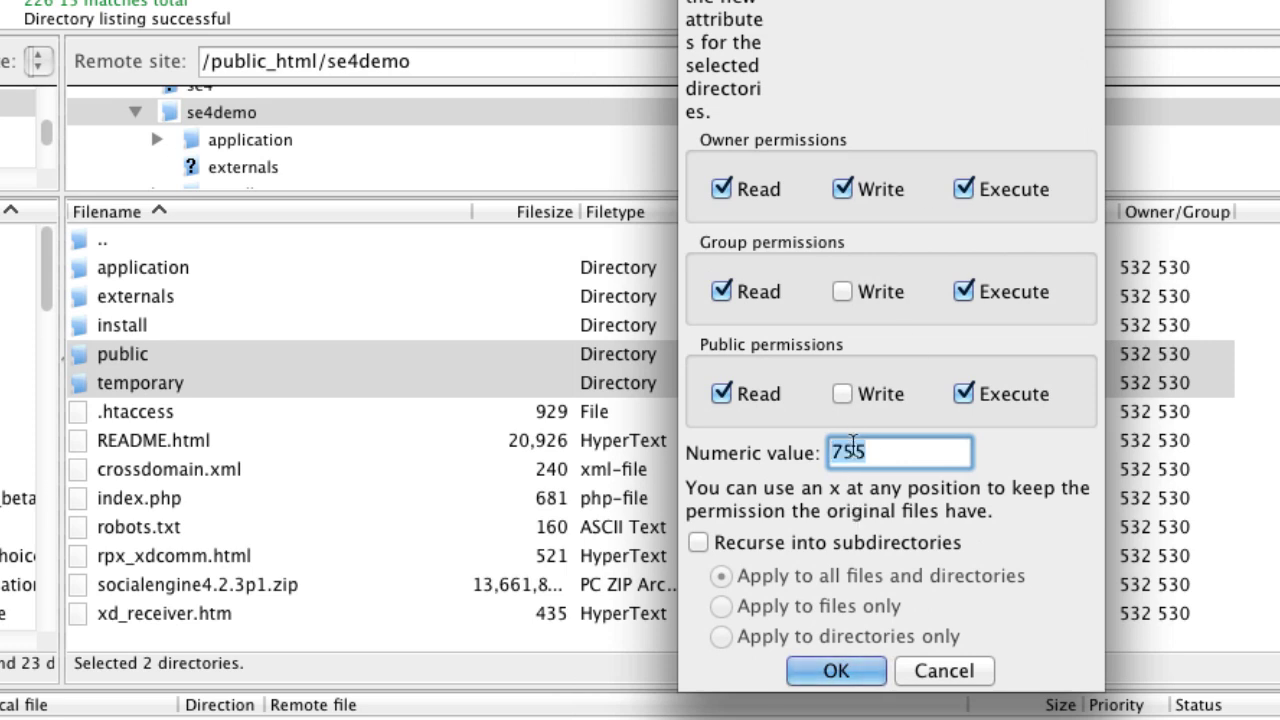
pyautogui.write('777')
pyautogui.click(698, 542)
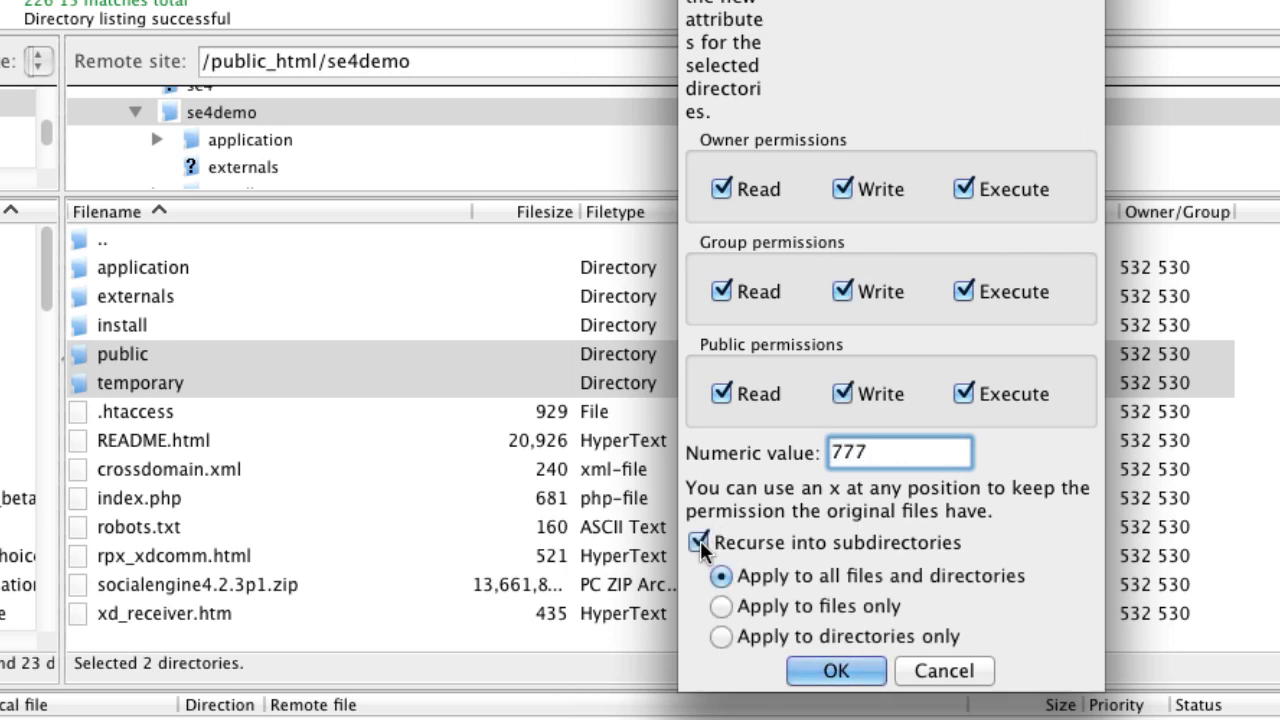
pyautogui.click(941, 673)
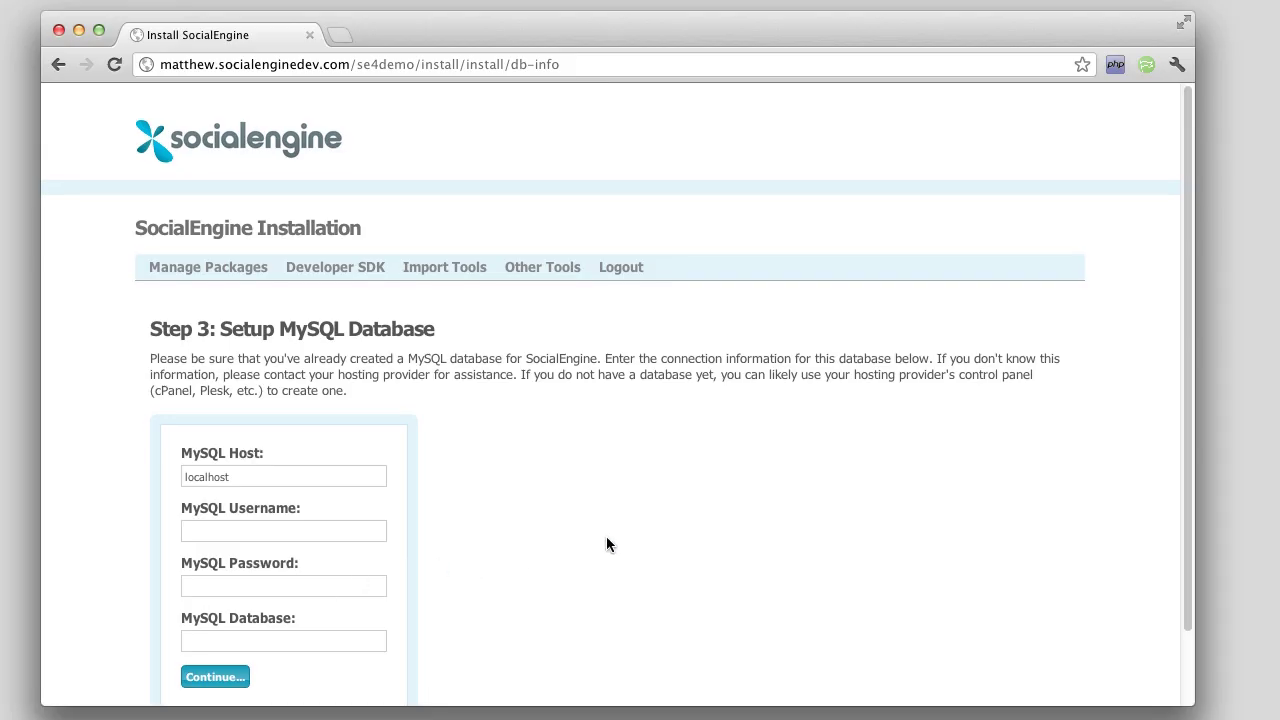
# - Enter the MySQL username, seven-character password and database name socialengine_db
pyautogui.scroll(-2, 606, 536)
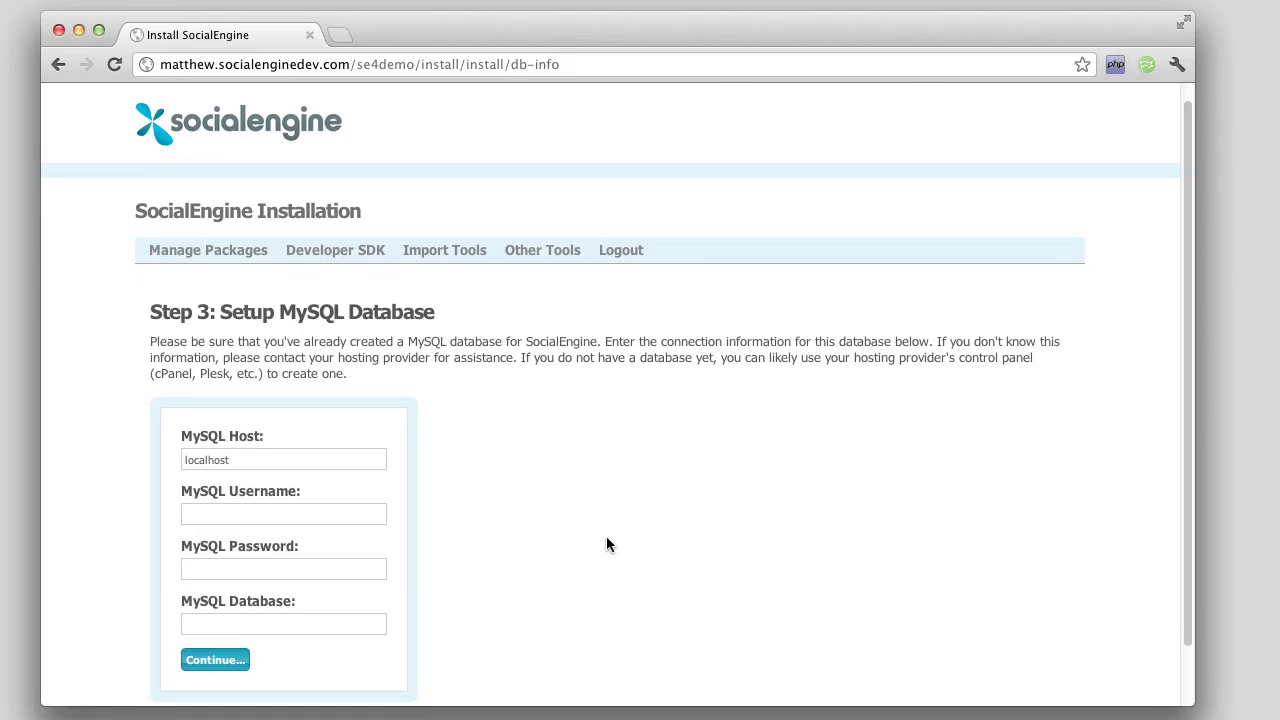
pyautogui.scroll(-2, 607, 538)
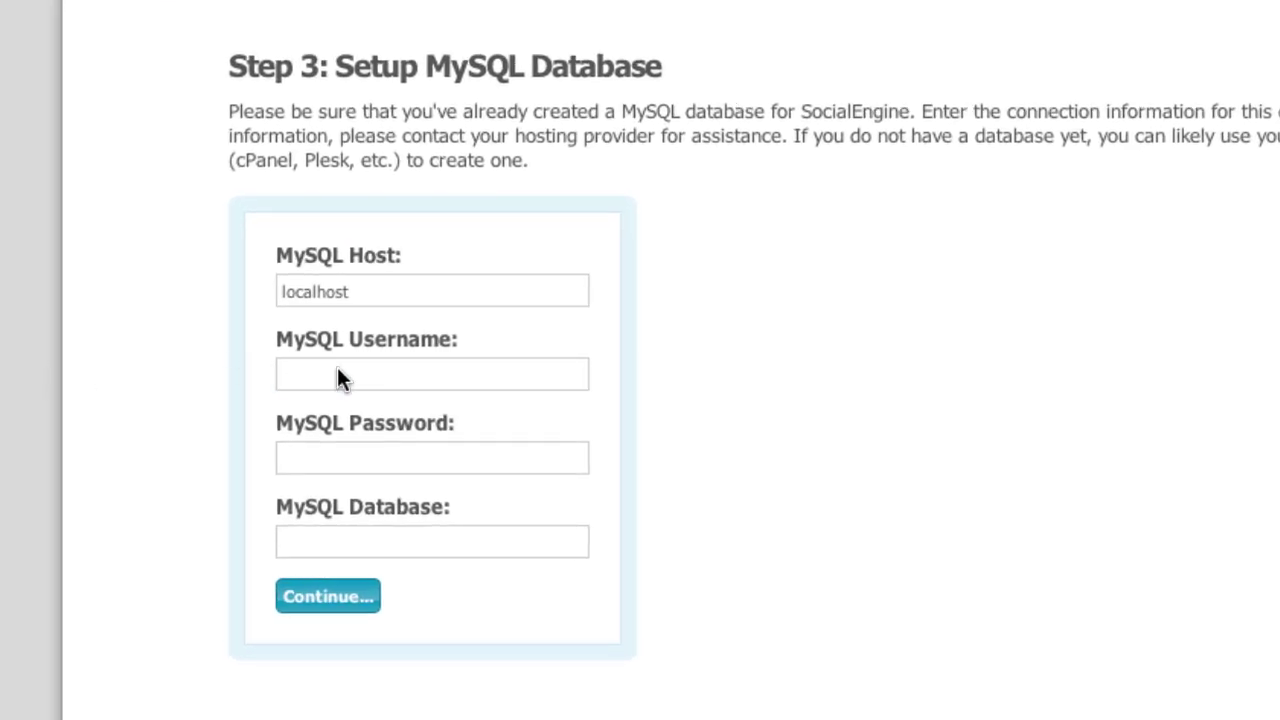
pyautogui.click(340, 375)
pyautogui.write('root')
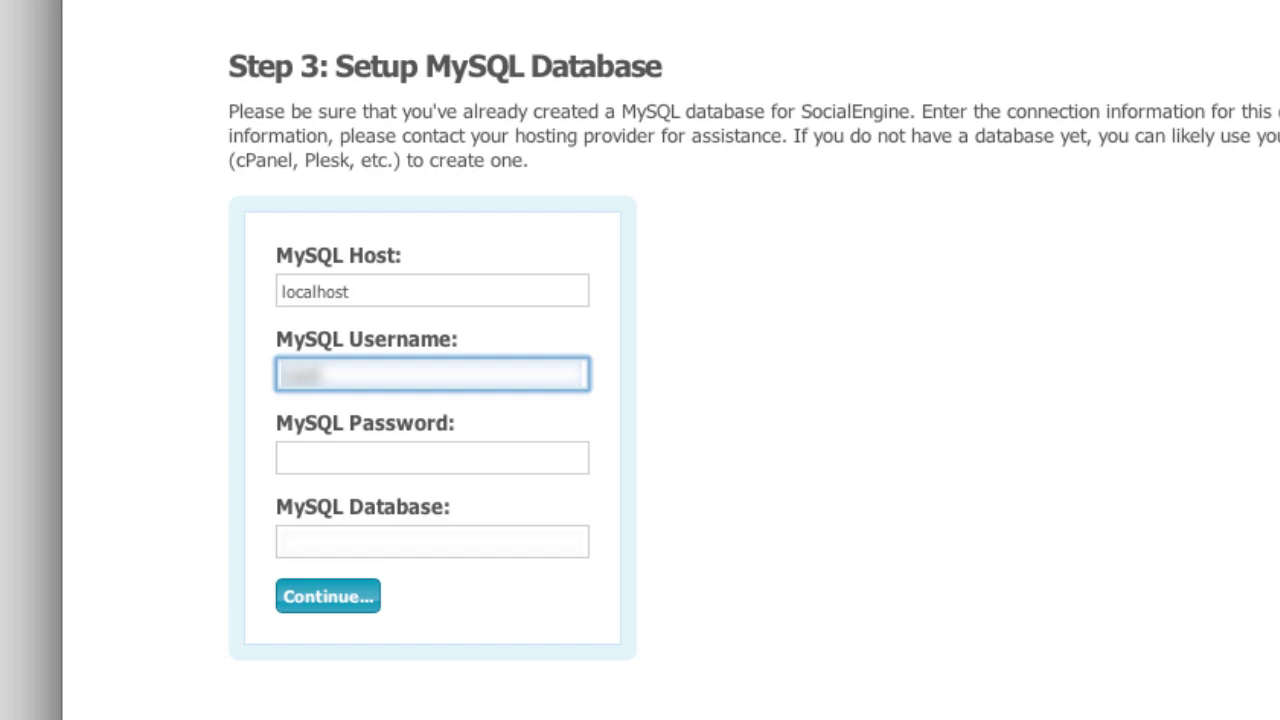
pyautogui.write('ialengine_db')
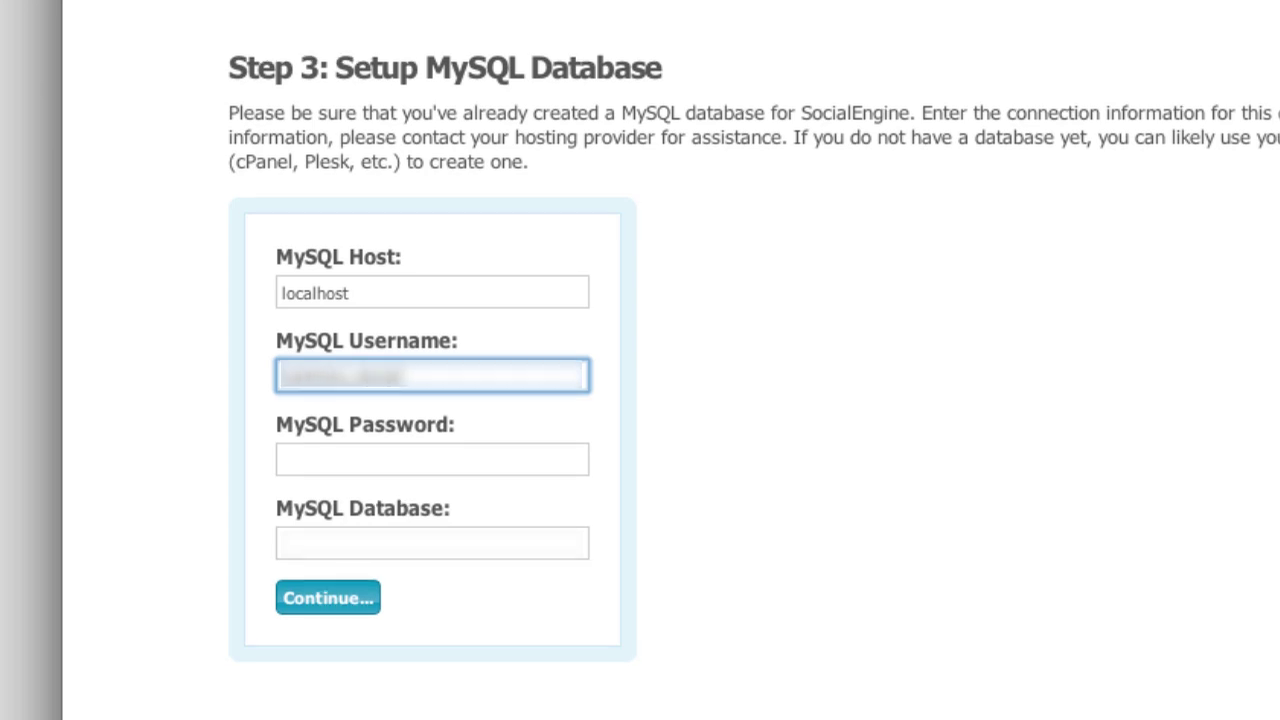
pyautogui.press('Tab')
pyautogui.write('*******')
pyautogui.press('Tab')
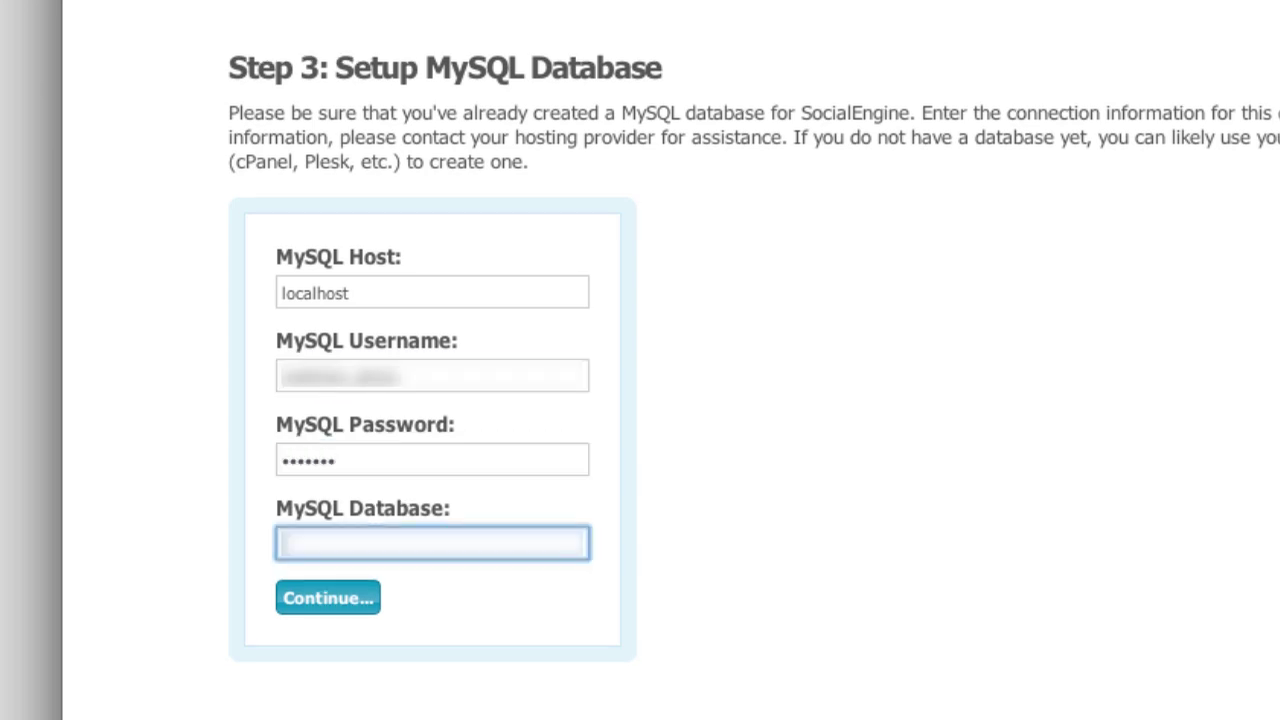
pyautogui.write('socialengine')
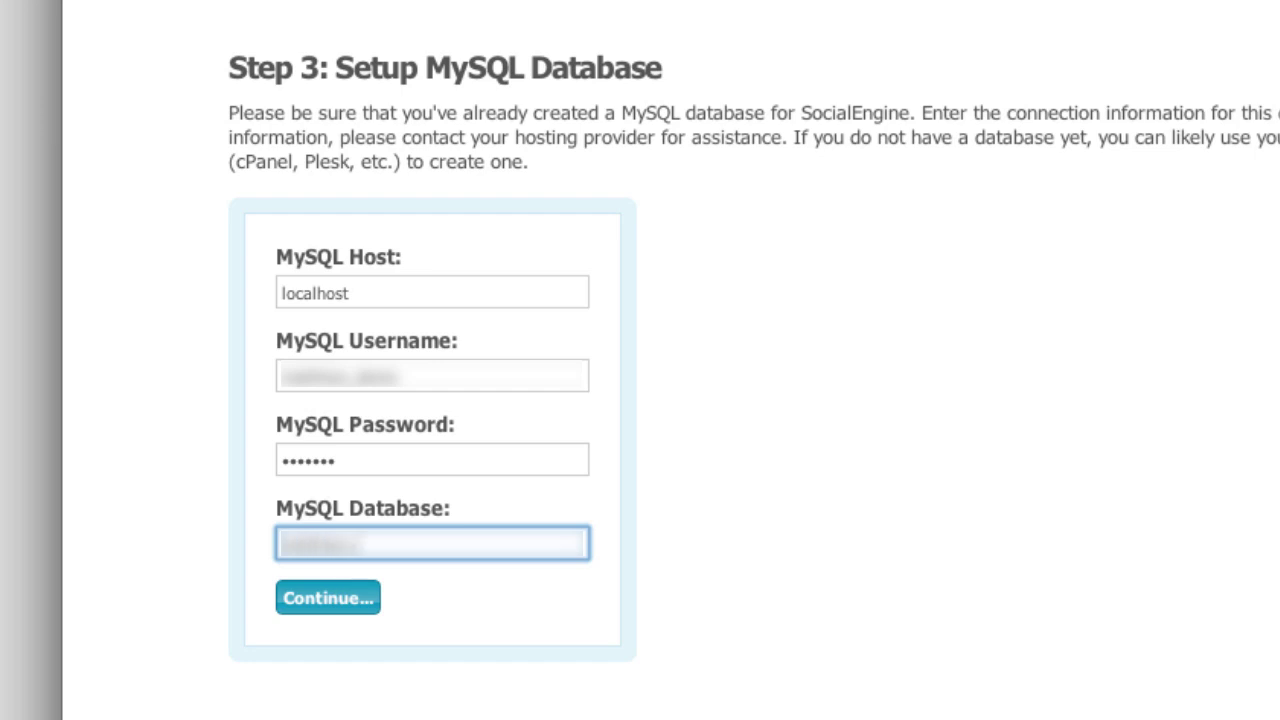
pyautogui.write('_db')
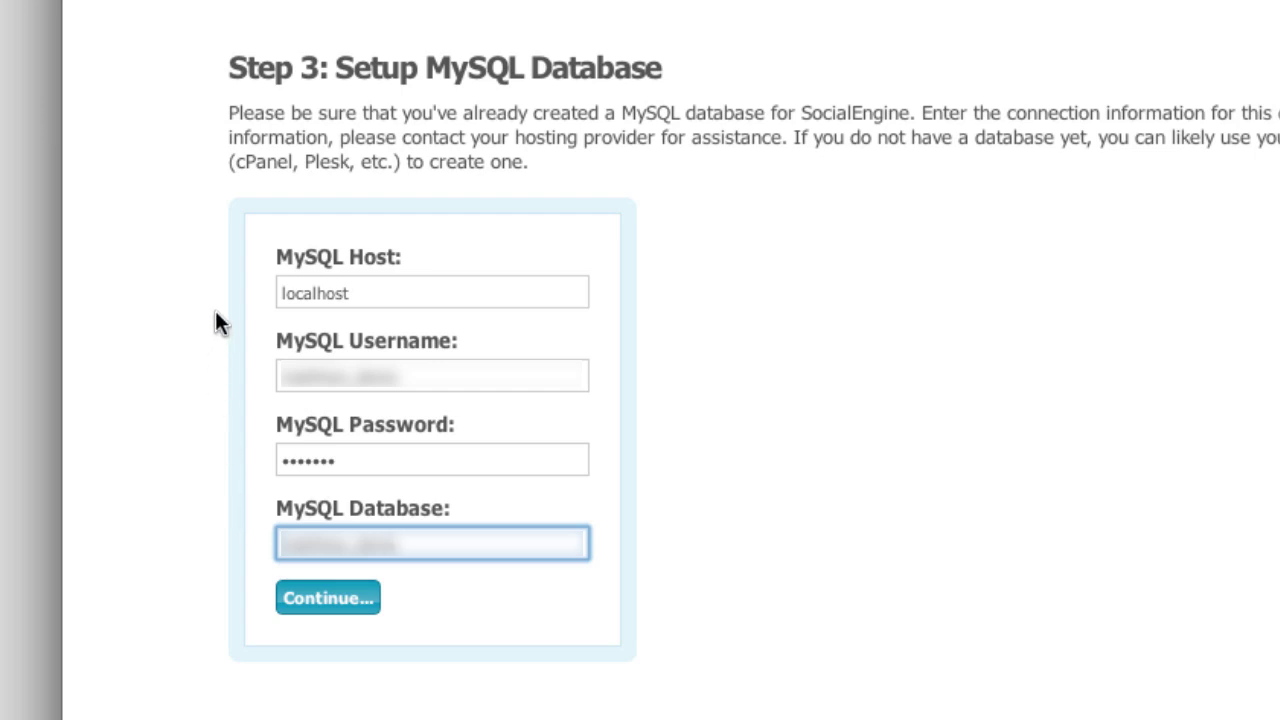
# - Test the MySQL connection and pass both requirement checks so the database reports ready
pyautogui.click(328, 600)
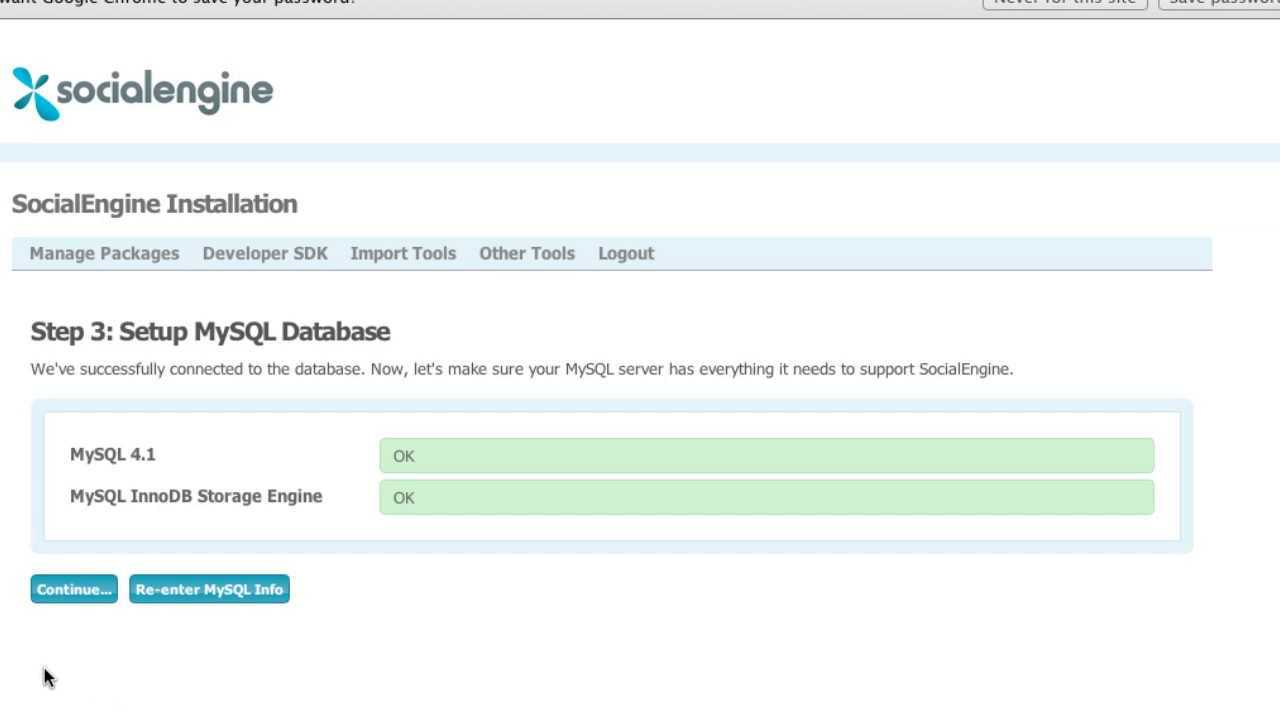
pyautogui.click(70, 588)
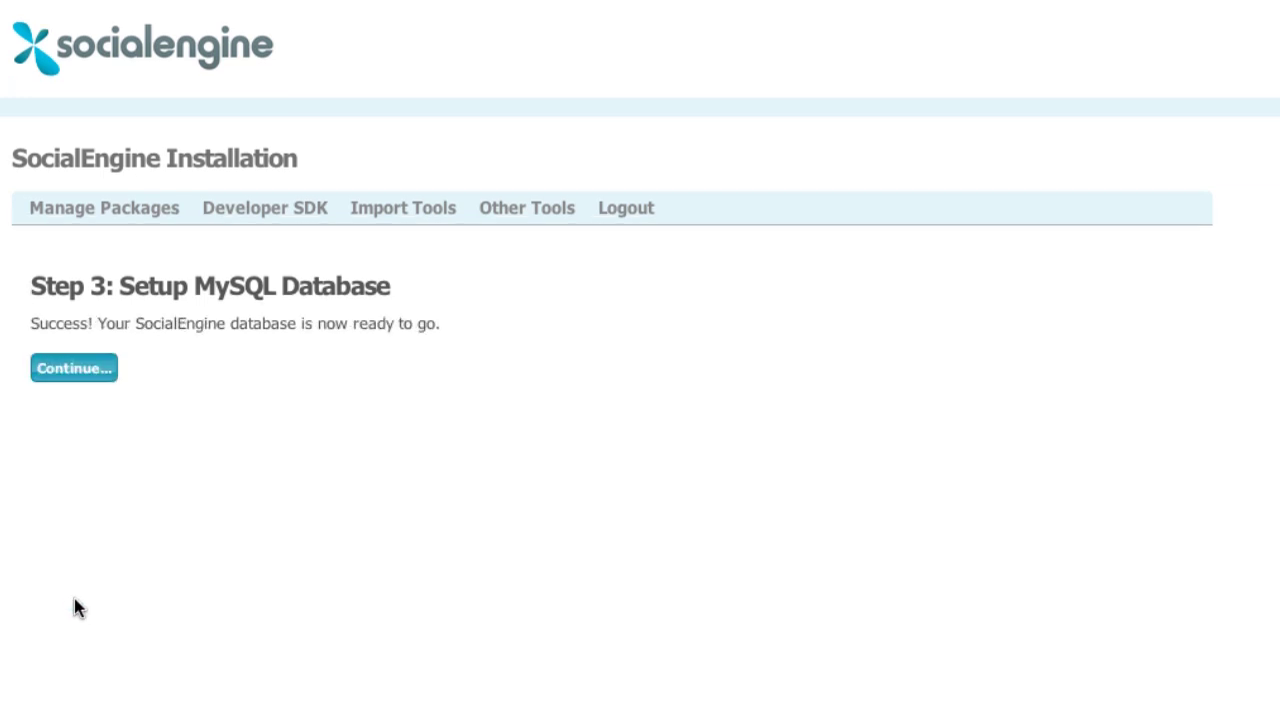
# - Move on to the admin account form and set the community title to 'My Awesome Community'
pyautogui.click(69, 369)
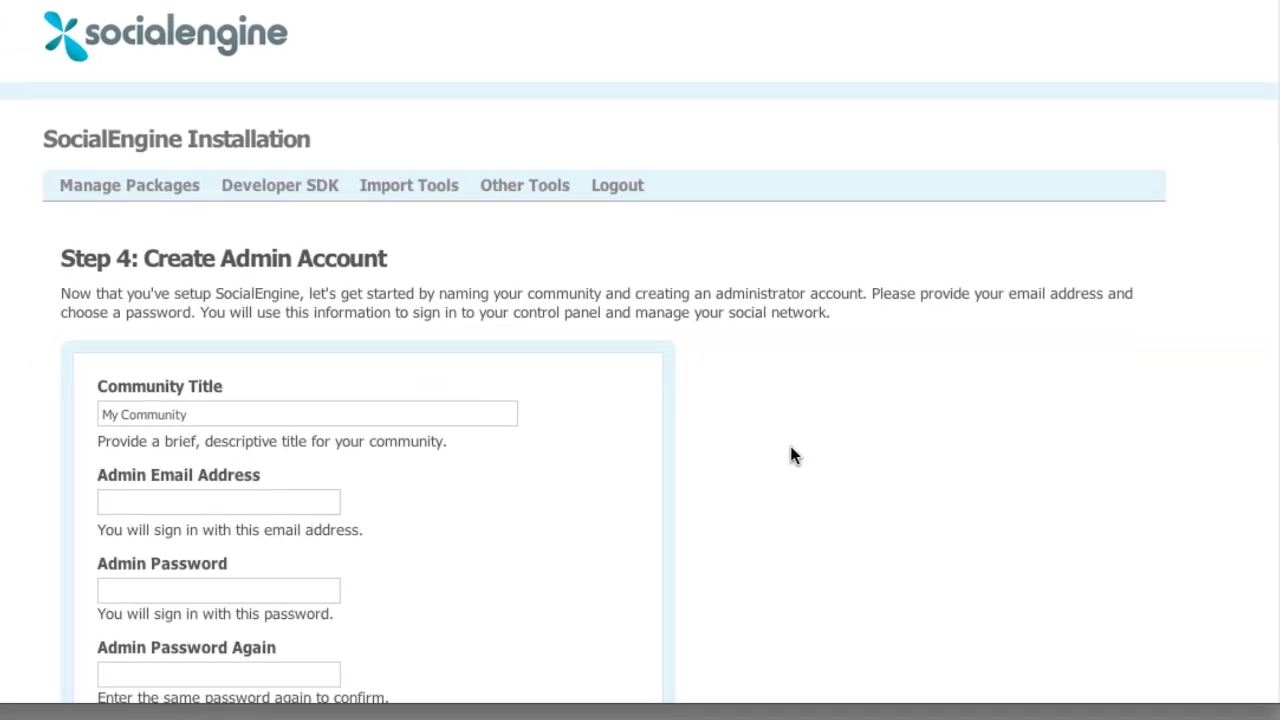
pyautogui.scroll(-3, 660, 450)
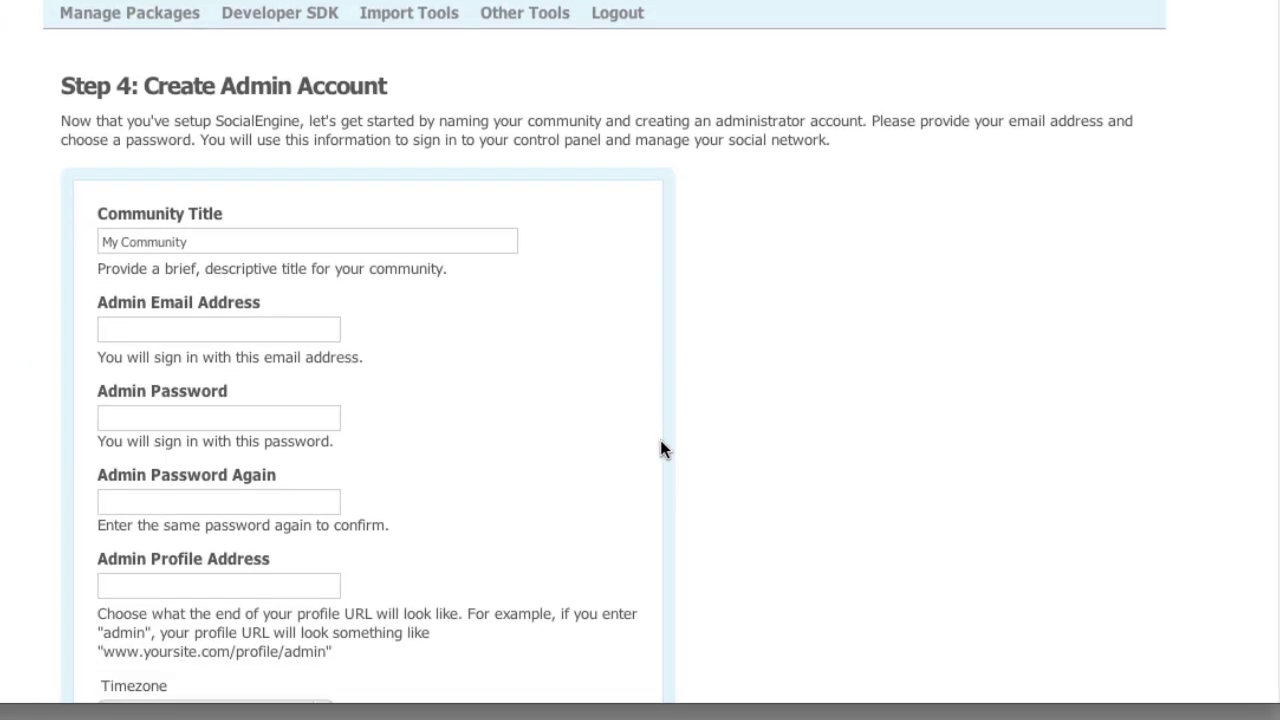
pyautogui.scroll(-2, 660, 450)
pyautogui.scroll(-1, 660, 450)
pyautogui.scroll(-1, 660, 450)
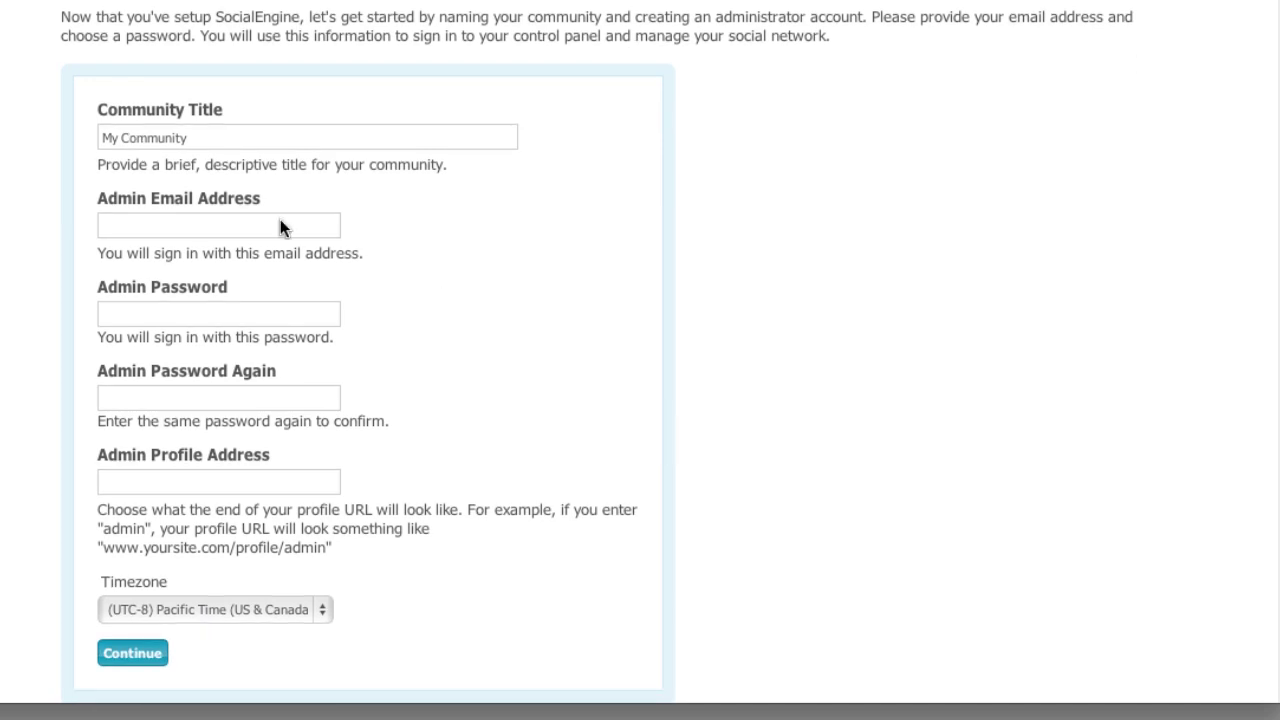
pyautogui.click(121, 137)
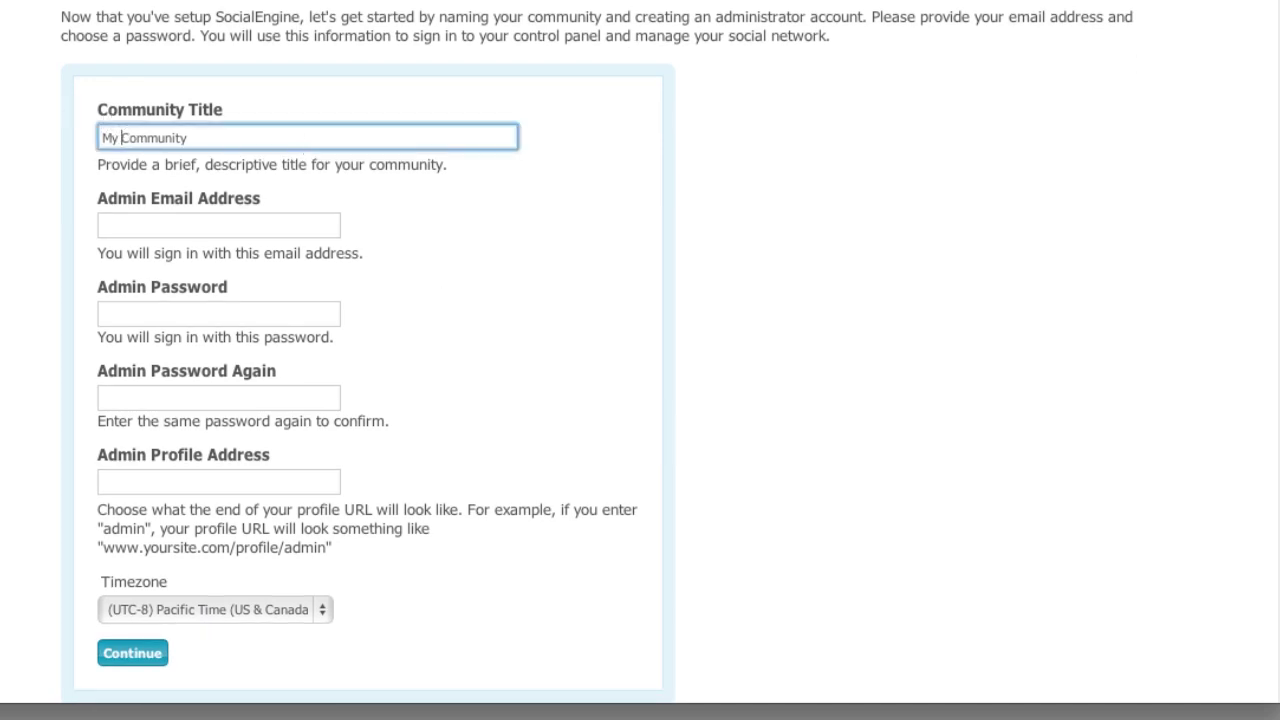
pyautogui.write('Awesome')
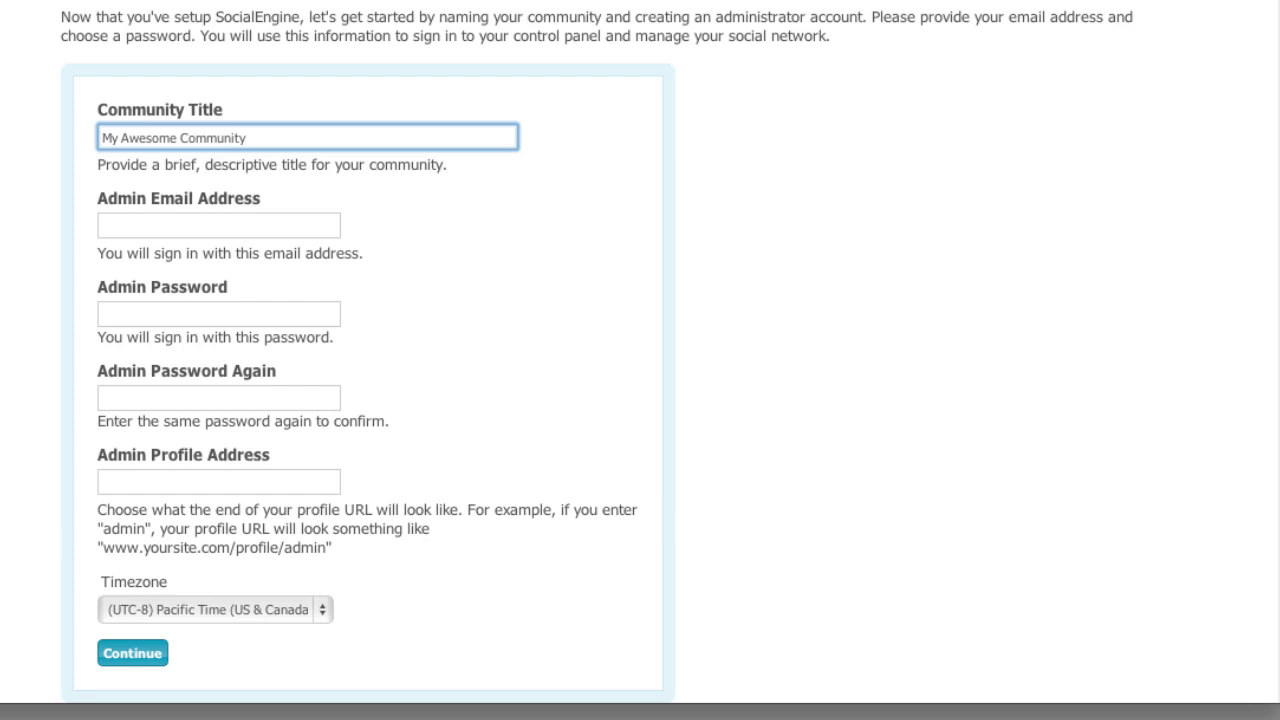
# - Enter the admin e-mail address, correcting typing mistakes along the way
pyautogui.press('Tab')
pyautogui.write('admin@')
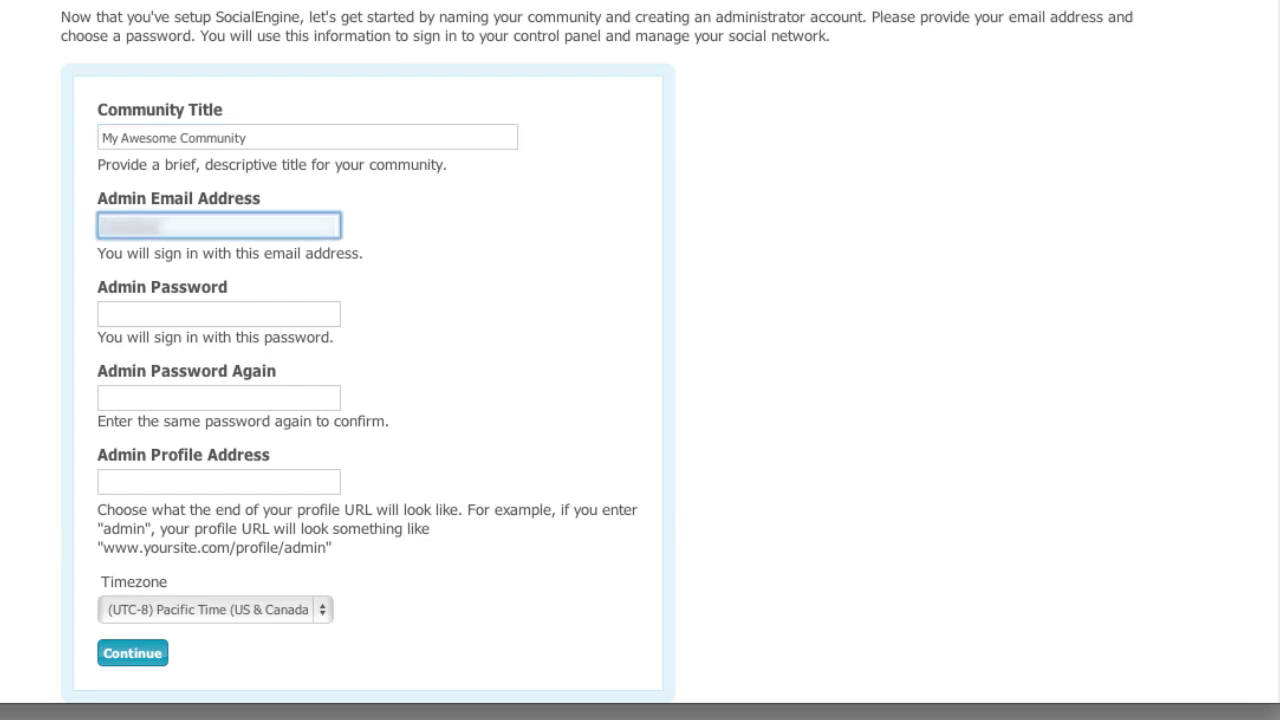
pyautogui.press('BackSpace')
pyautogui.press('BackSpace')
pyautogui.press('BackSpace')
pyautogui.press('BackSpace')
pyautogui.write('min')
pyautogui.press('BackSpace')
pyautogui.write('in@e')
pyautogui.write('xample.co')
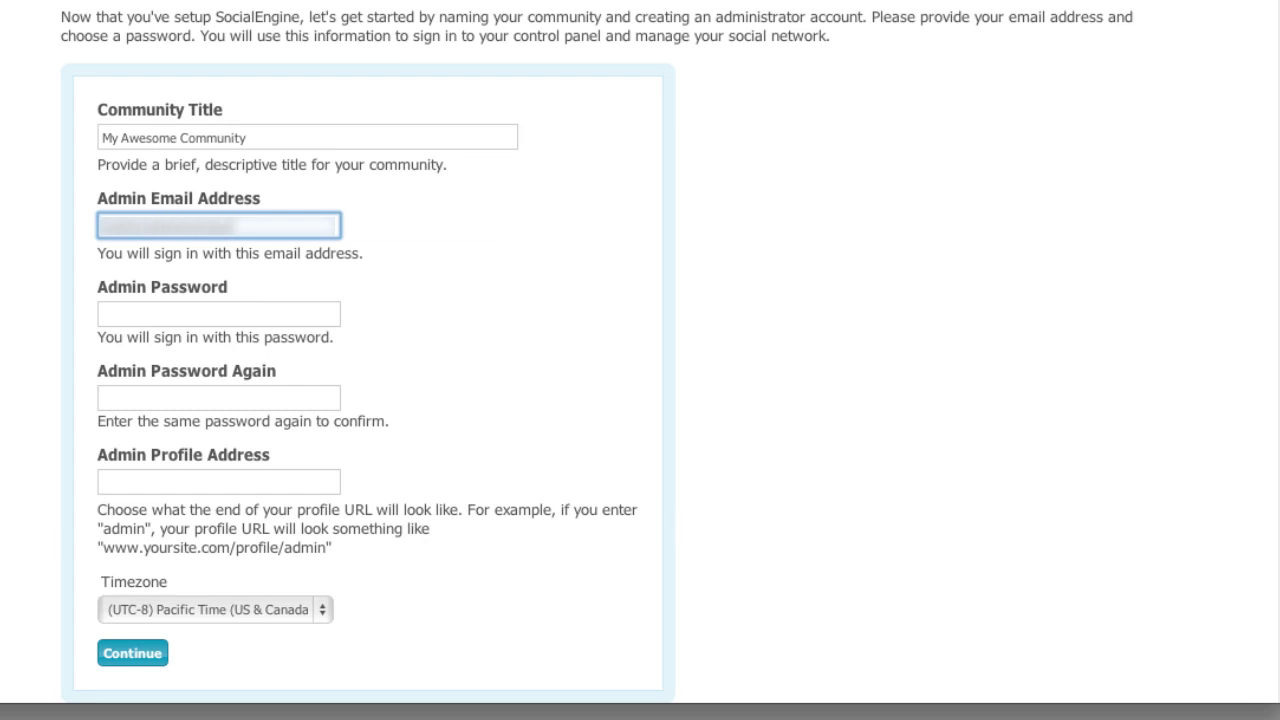
pyautogui.write('m')
pyautogui.press('BackSpace')
pyautogui.press('BackSpace')
pyautogui.press('BackSpace')
pyautogui.write('@exampl')
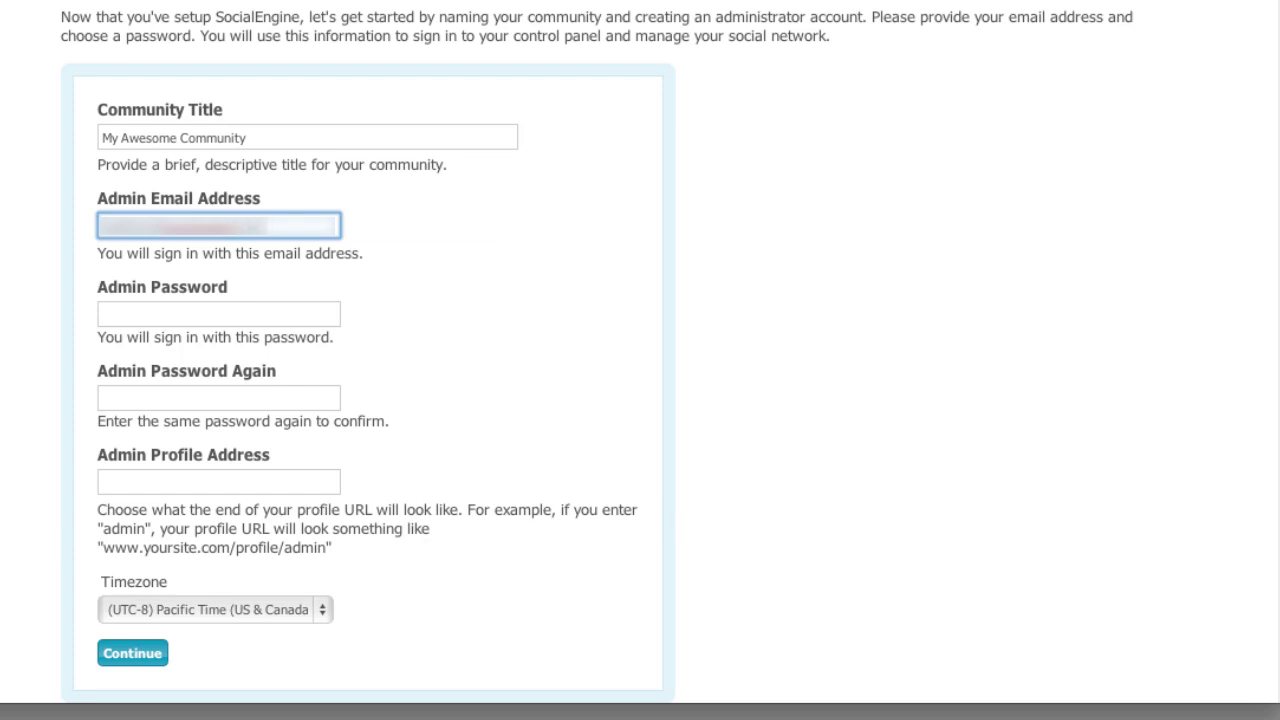
# - Enter and confirm the admin password, and set the profile address to 'admin'
pyautogui.press('Tab')
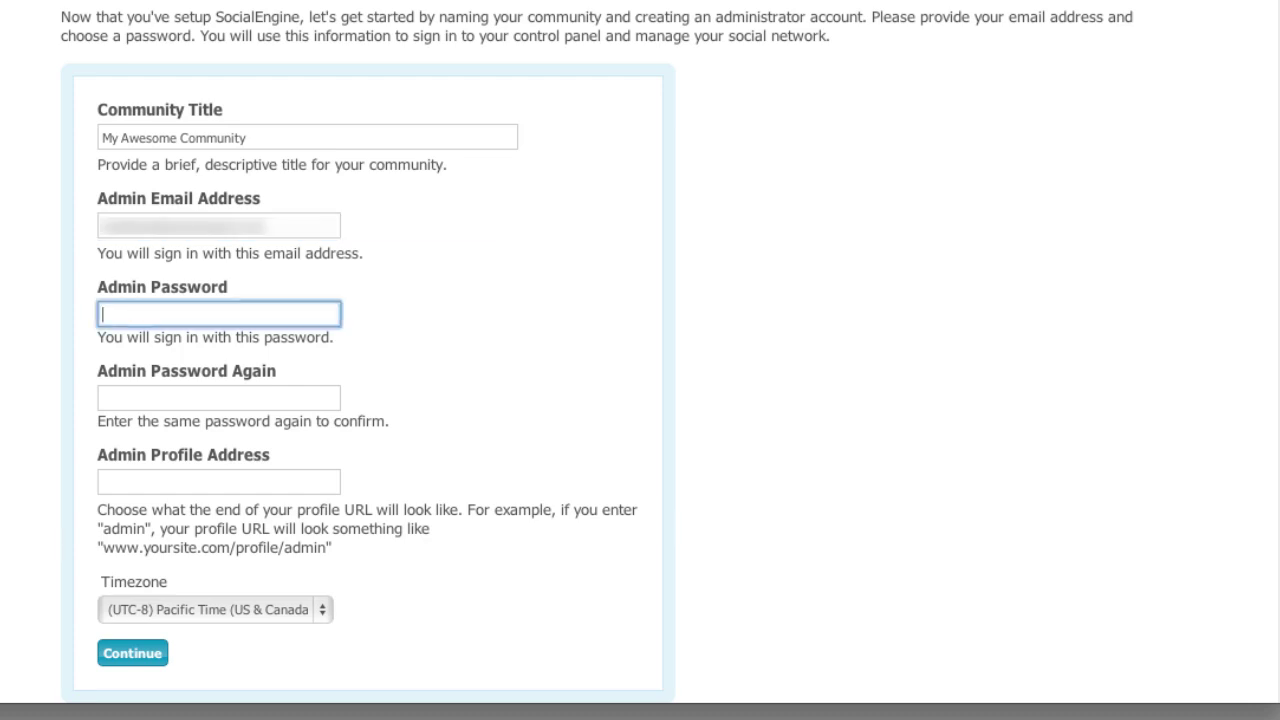
pyautogui.write('•••••••')
pyautogui.press('Tab')
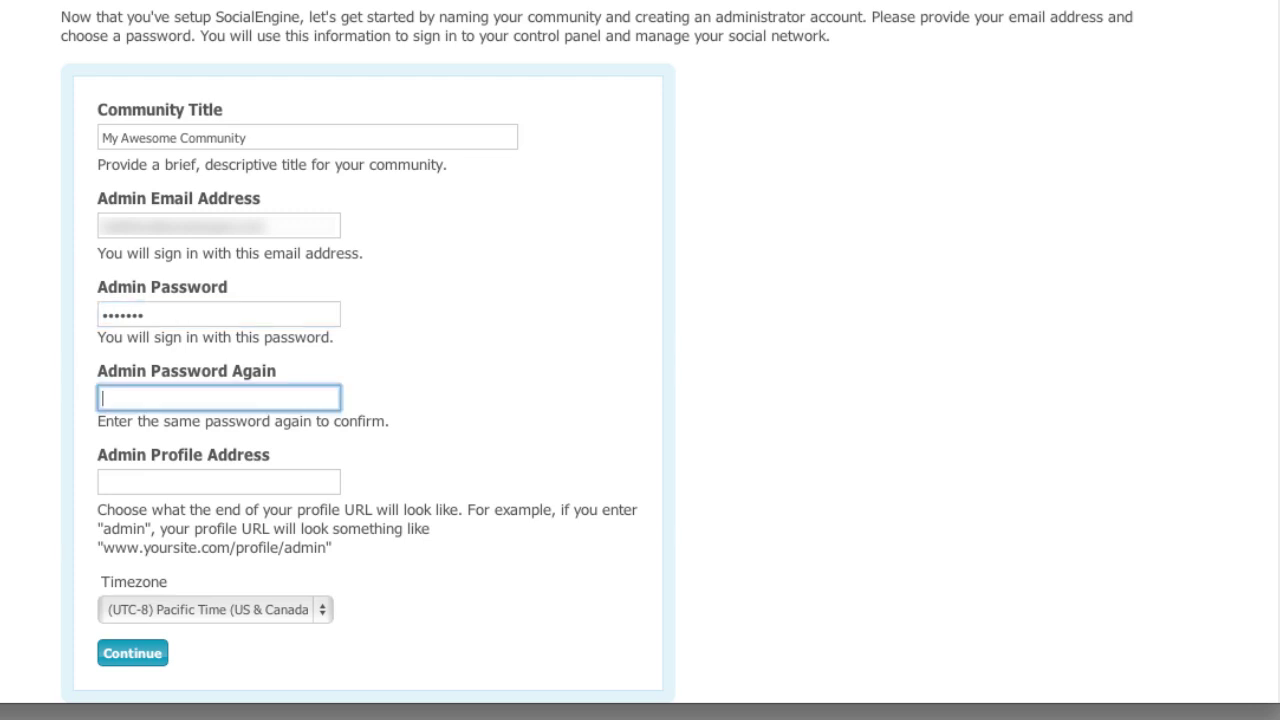
pyautogui.write('•••••••')
pyautogui.press('Tab')
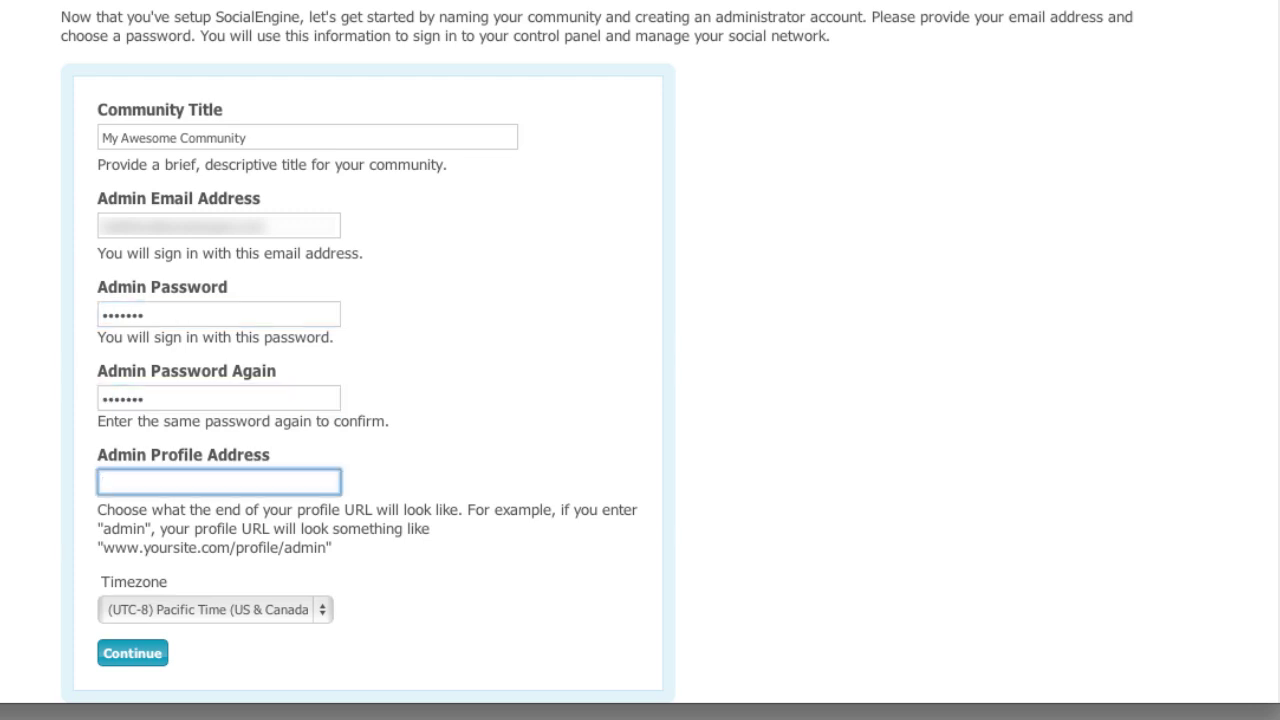
pyautogui.write('admin')
pyautogui.press('BackSpace')
pyautogui.write('n')
# - Submit the admin account to finish installing, then open the new network's admin control panel
pyautogui.click(123, 653)
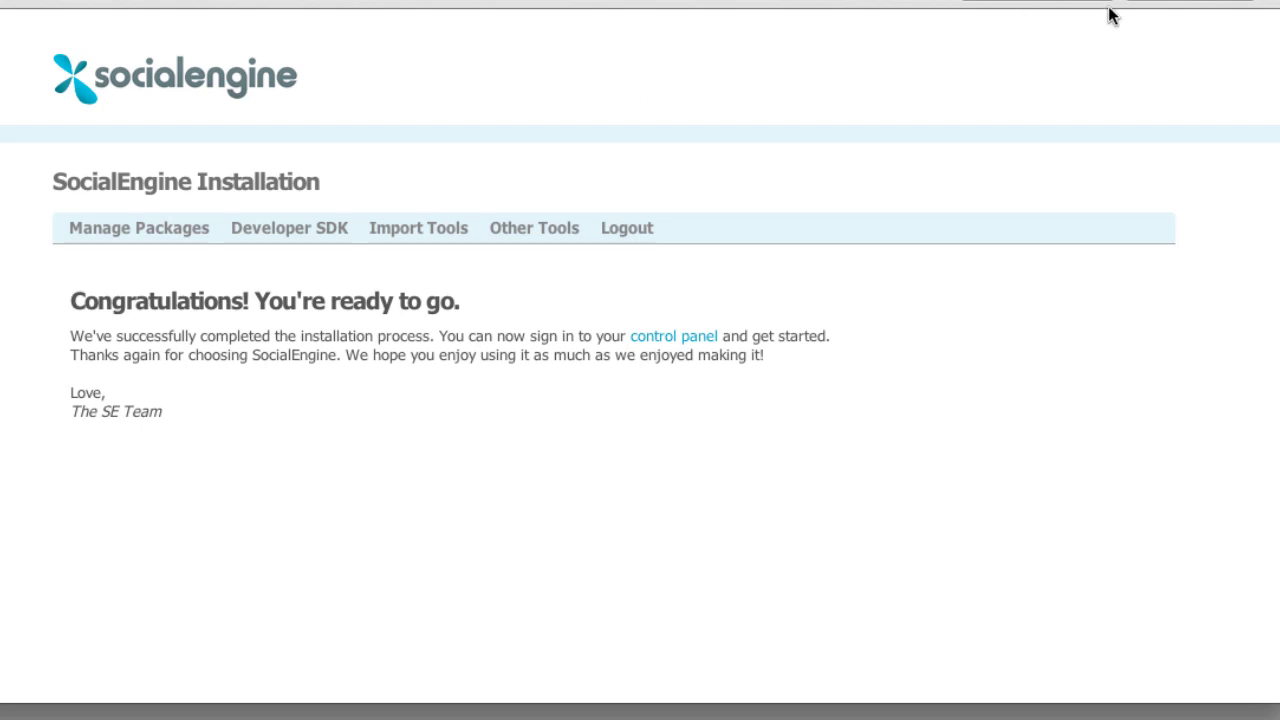
pyautogui.scroll(-1, 1060, 10)
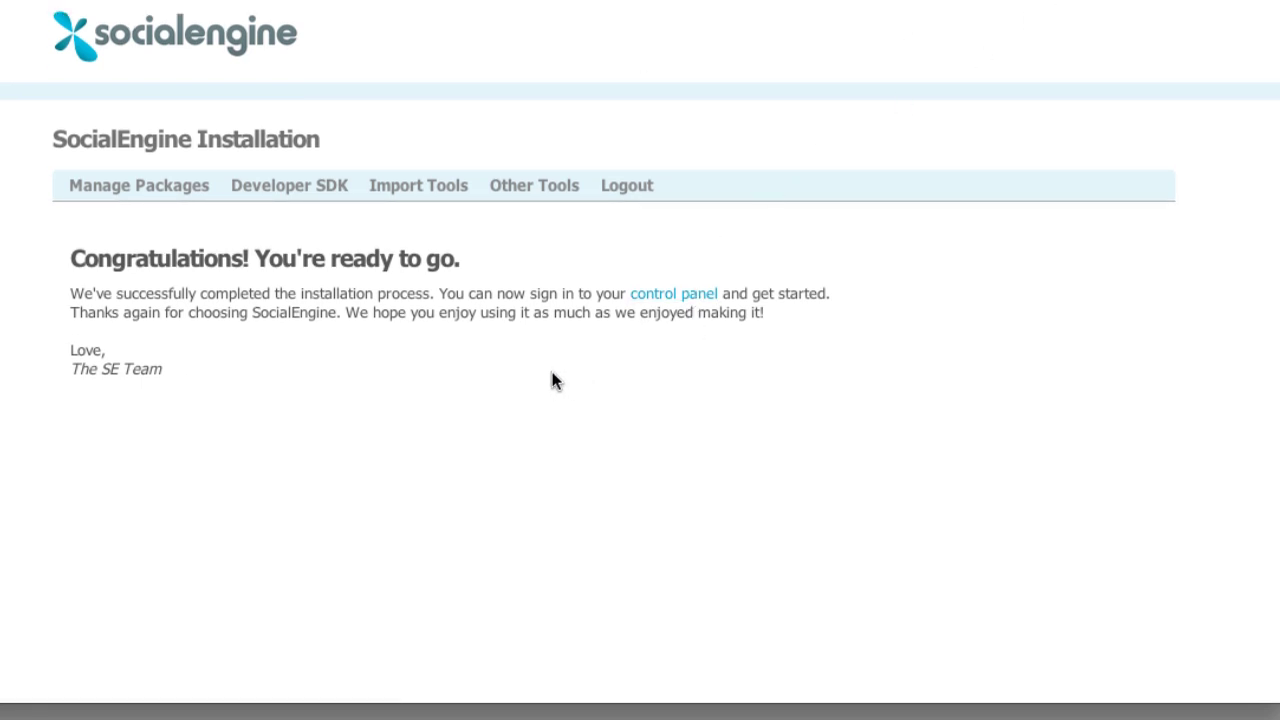
pyautogui.click(659, 298)
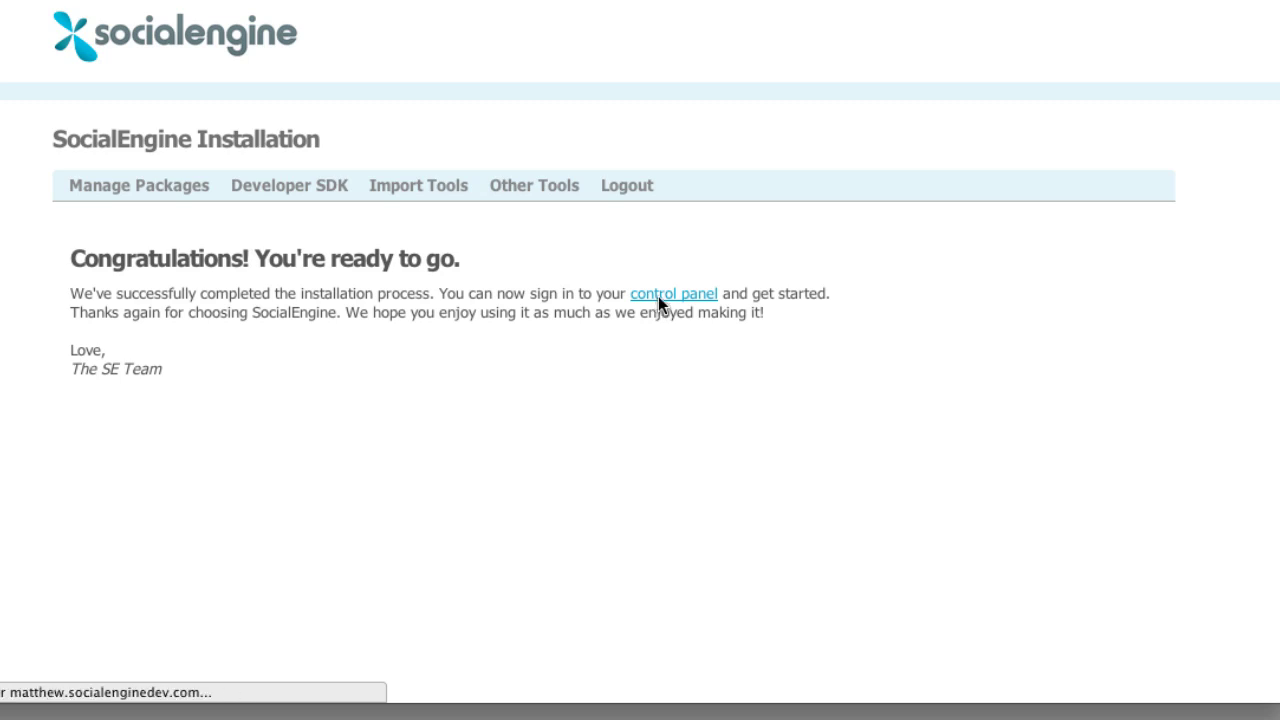